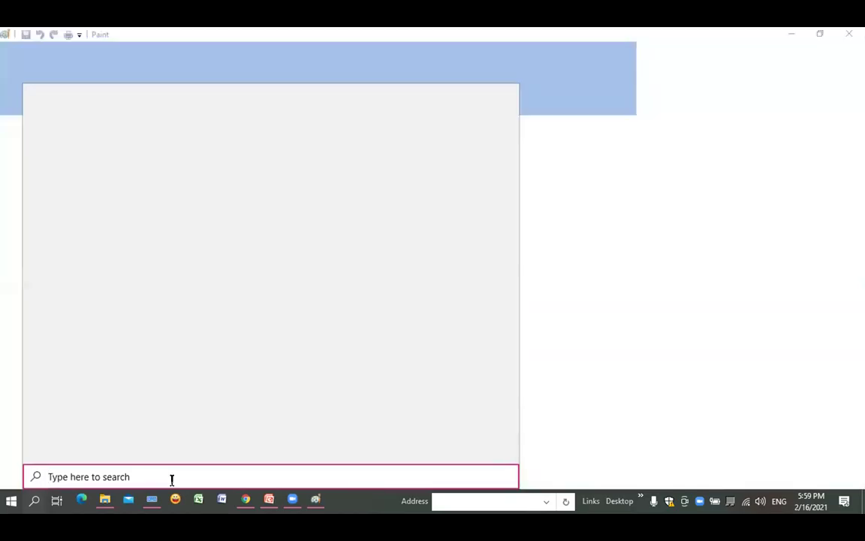
Step: Search the computer for "paint" and open the Paint app
text(p)
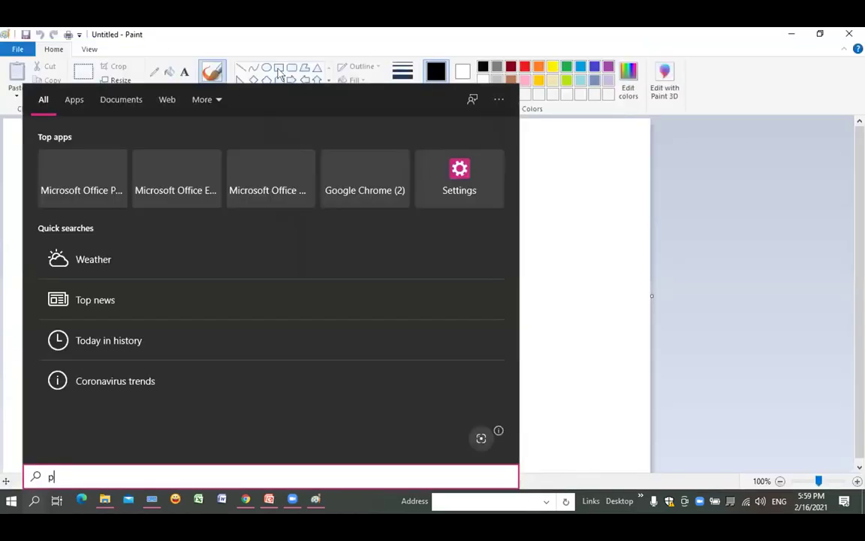
text(aint)
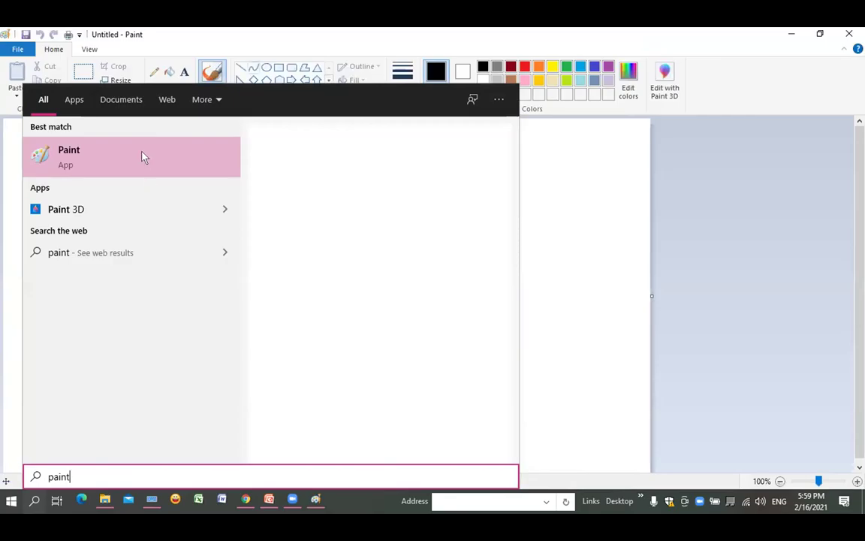
click(148, 157)
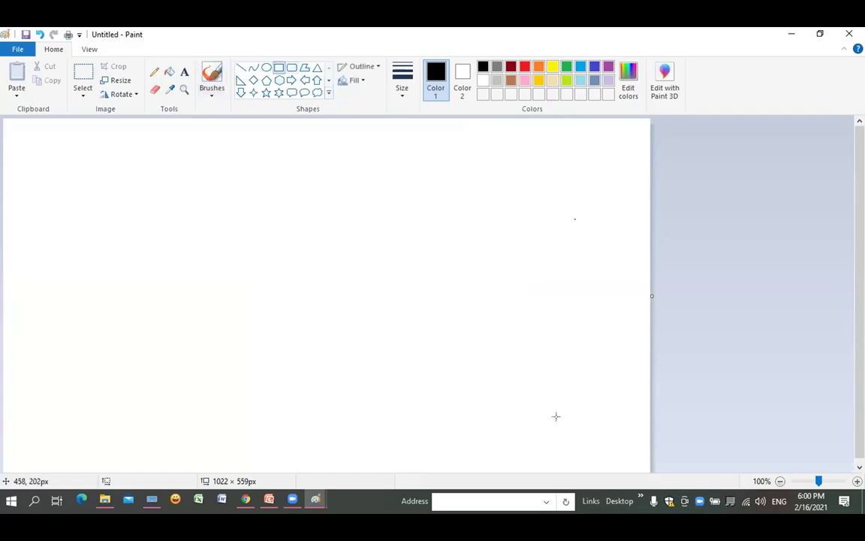
Step: Draw a brown-outlined rectangle about 275 × 242 px in the lower right of the canvas as the house body
mouse_move(442, 297)
mouse_down()
mouse_move(537, 404)
mouse_move(600, 450)
mouse_up()
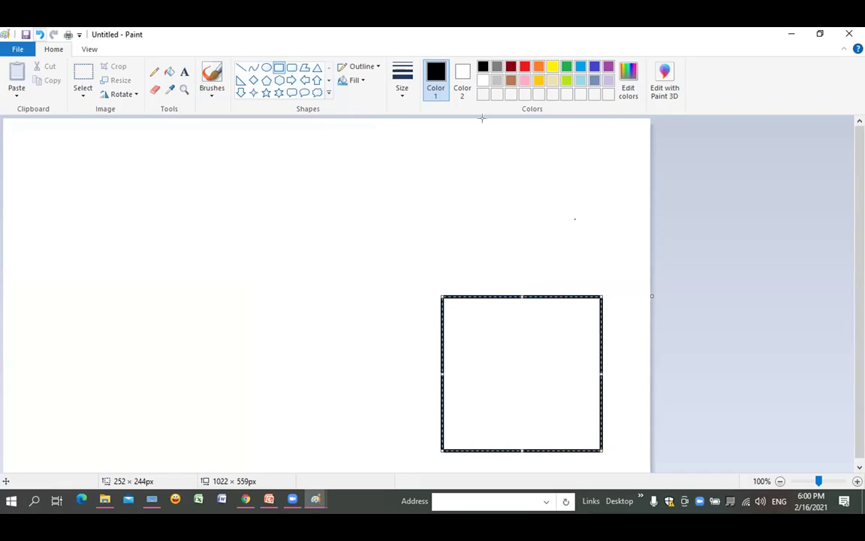
click(512, 81)
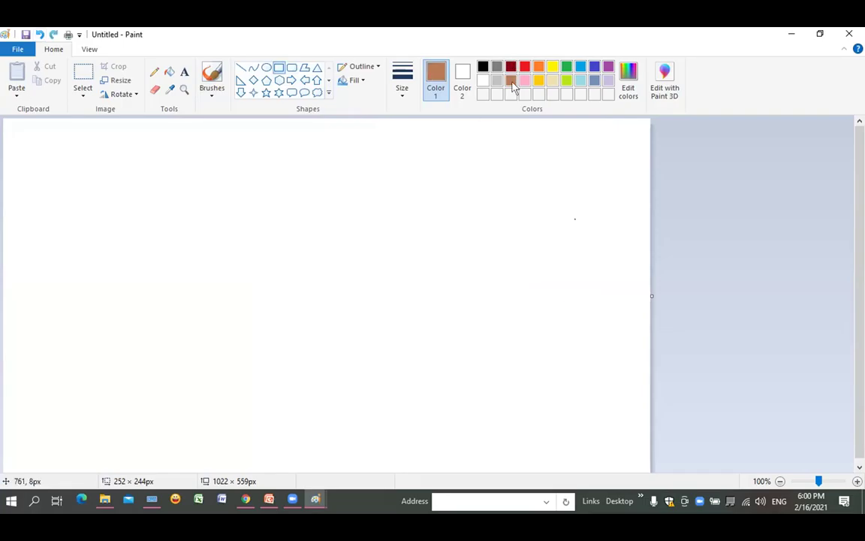
click(511, 67)
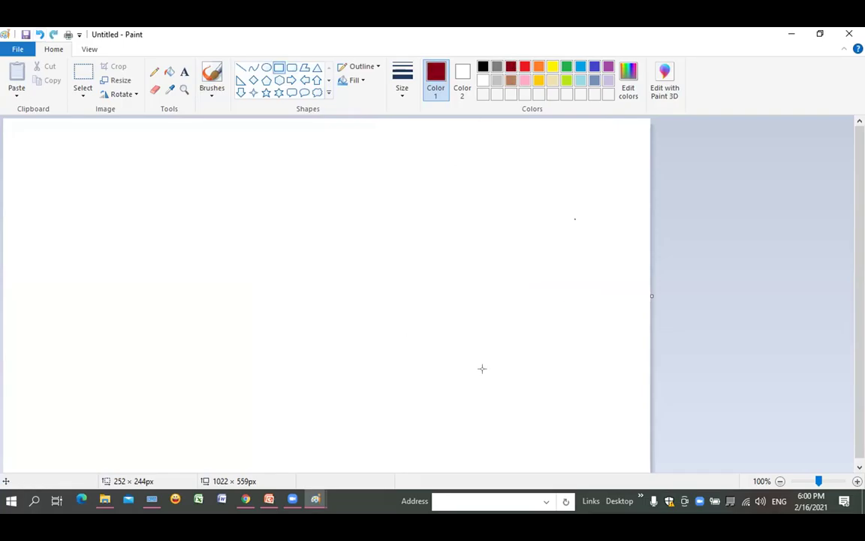
drag(424, 281, 600, 437)
click(402, 408)
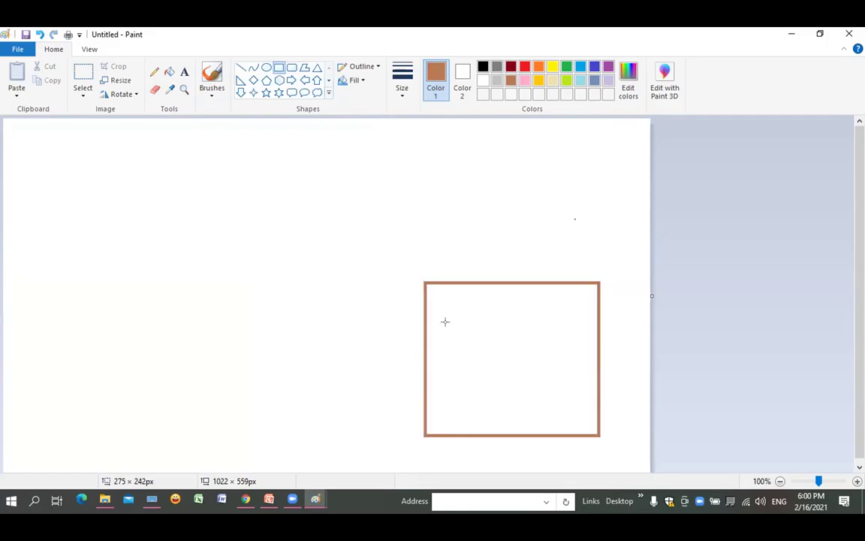
Step: Draw a small brown window about 51 × 53 px in the upper left of the house body and nudge it slightly right
drag(447, 320, 481, 353)
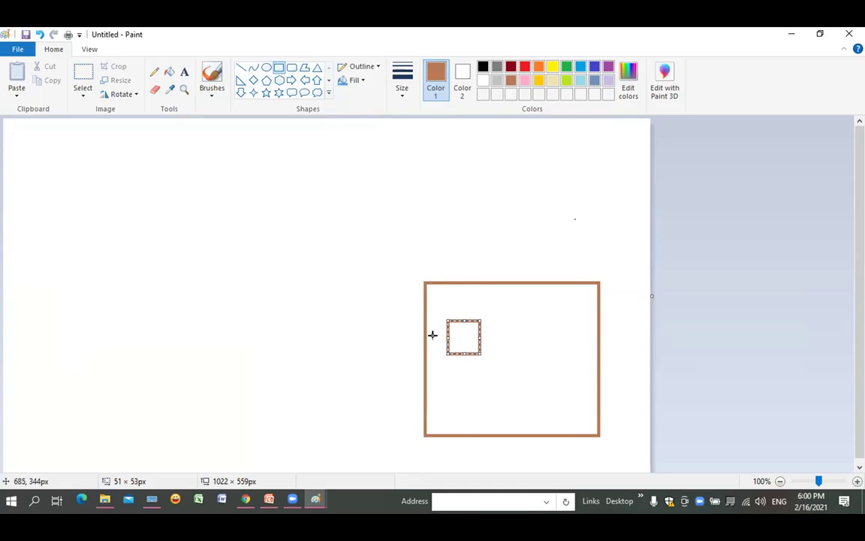
key(Right)
key(Right)
key(Right)
key(Right)
key(Right)
key(Right)
key(Right)
key(Right)
key(Right)
key(Right)
key(Right)
key(Right)
key(Right)
key(Right)
key(Right)
key(Right)
key(Right)
key(Right)
key(Right)
key(Right)
key(Right)
key(Right)
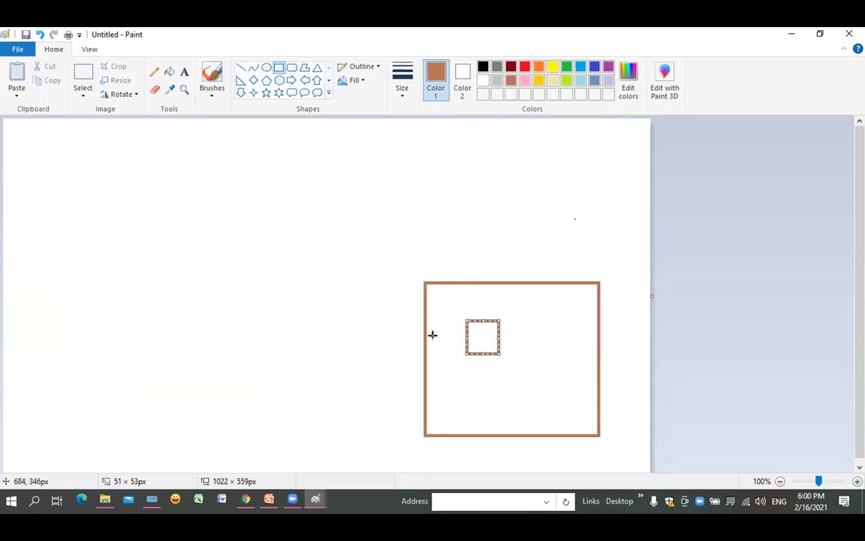
key(Left)
key(Left)
key(Left)
key(Left)
key(Left)
key(Left)
key(Left)
key(Left)
key(Left)
key(Left)
key(Left)
key(Left)
key(Left)
key(Left)
key(Left)
key(Left)
key(Left)
key(Left)
key(Left)
key(Left)
key(Right)
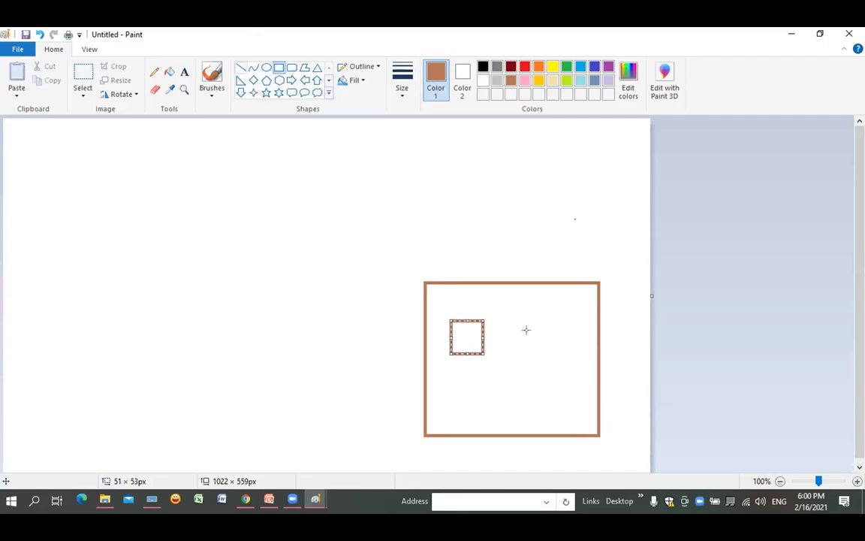
Step: Draw a matching second window in the right half of the house and a door about 60 × 97 px at its base
mouse_move(536, 317)
mouse_down()
mouse_move(570, 356)
mouse_move(562, 348)
mouse_up()
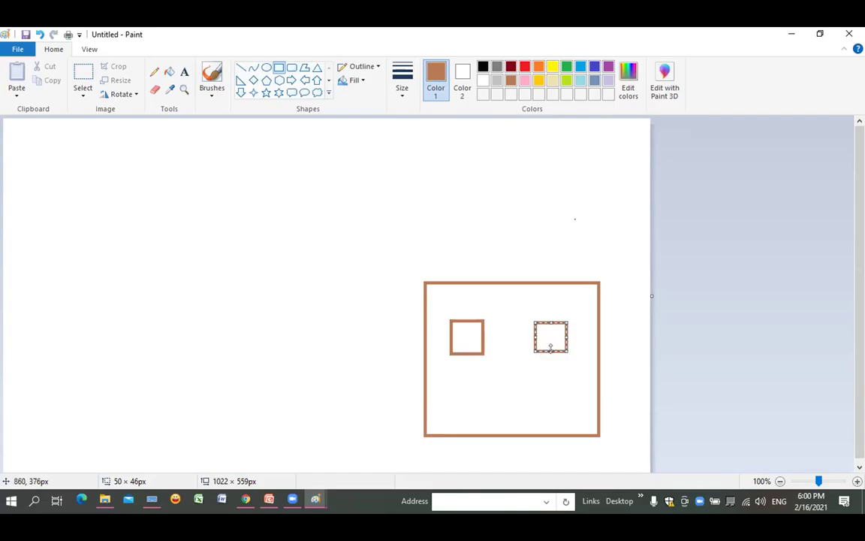
drag(551, 347, 550, 350)
drag(497, 374, 537, 436)
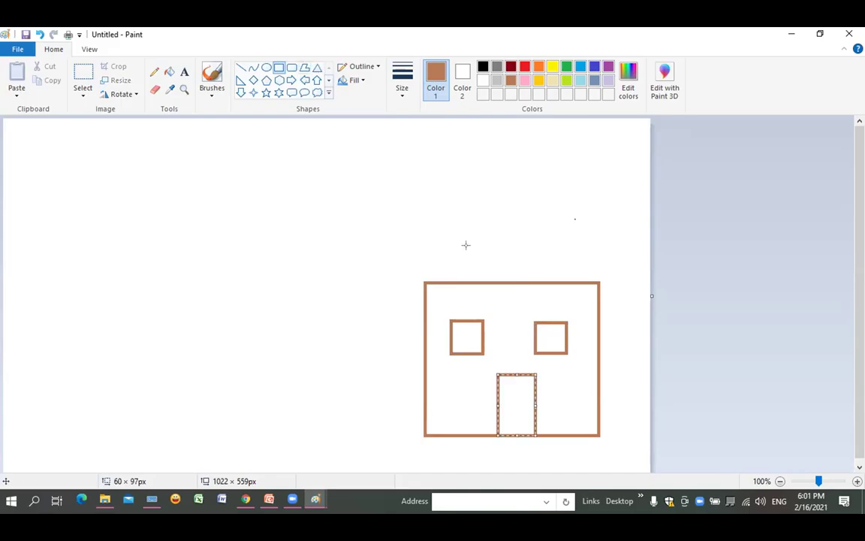
Step: Draw a green triangular roof about 335 × 187 px and centre it directly on top of the house body
click(317, 67)
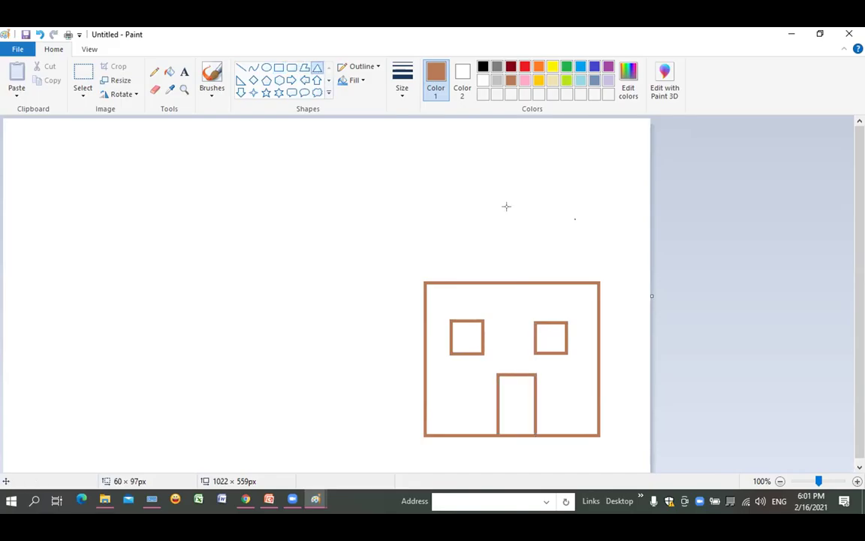
click(567, 66)
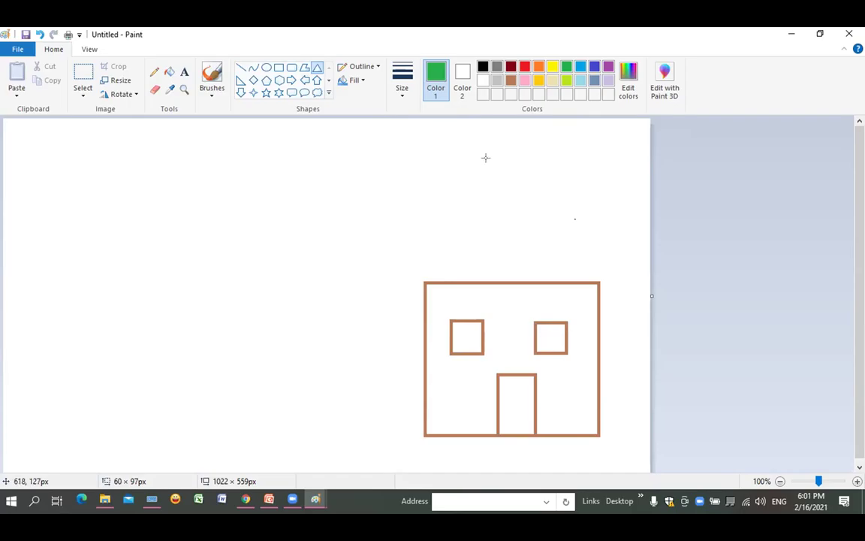
drag(491, 161, 651, 280)
drag(634, 229, 557, 227)
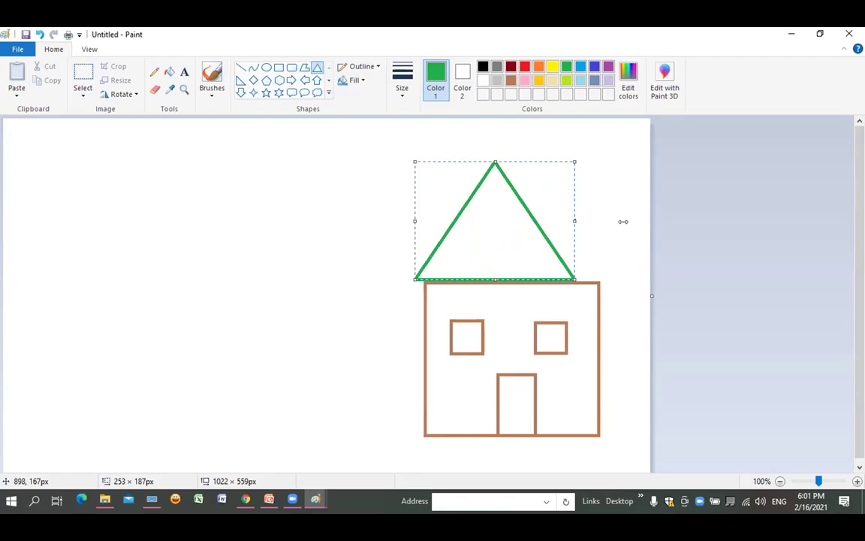
drag(622, 222, 622, 221)
key(Left)
key(Left)
key(Left)
key(Left)
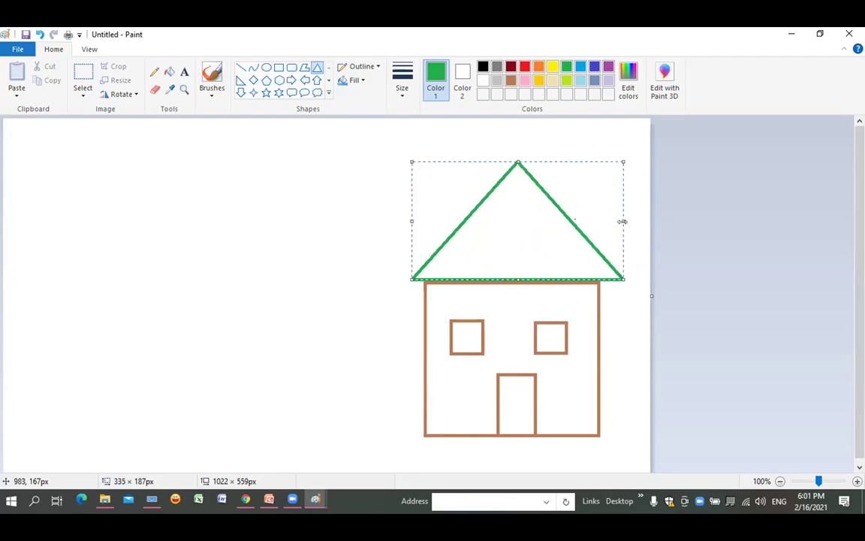
key(Left)
key(Left)
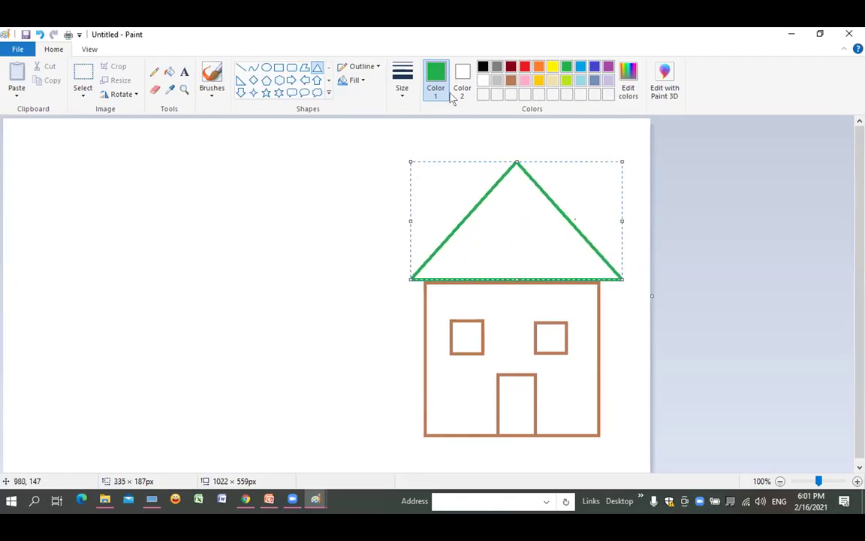
Step: Recolour the roof outline red, then fill the roof with red and the house walls with brown
click(525, 67)
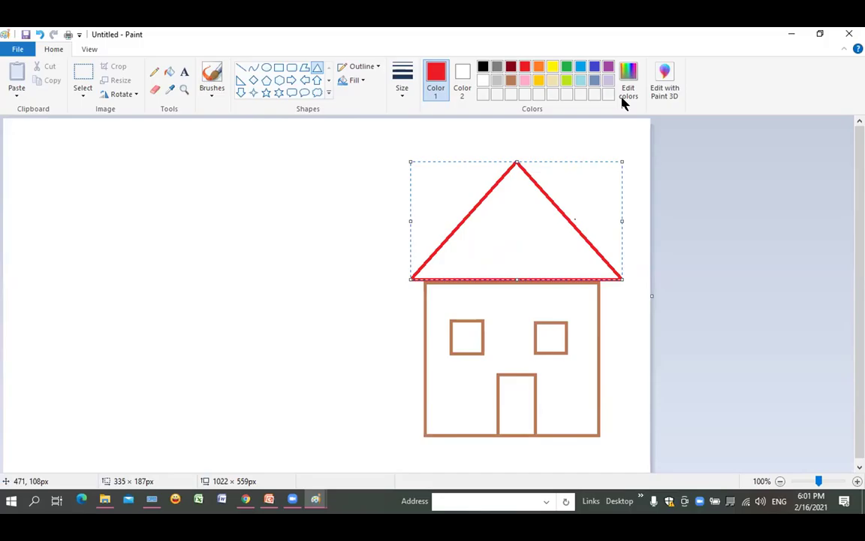
click(169, 72)
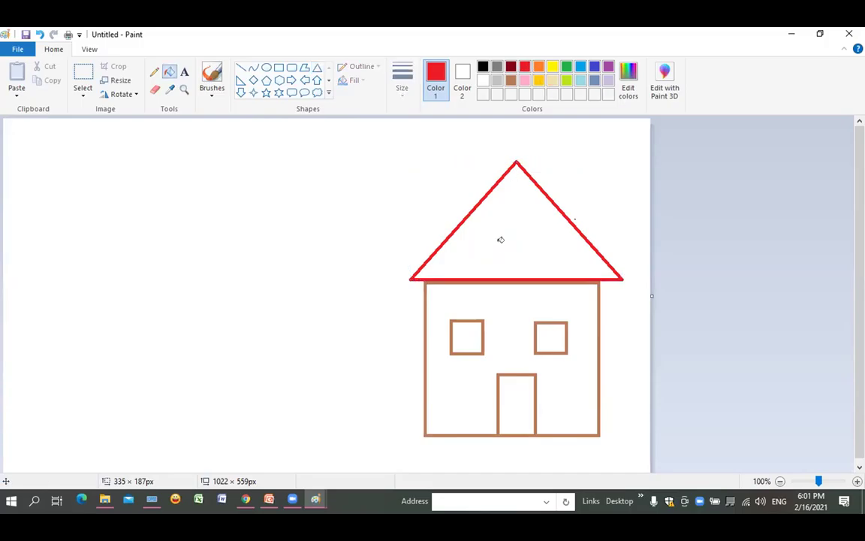
click(469, 266)
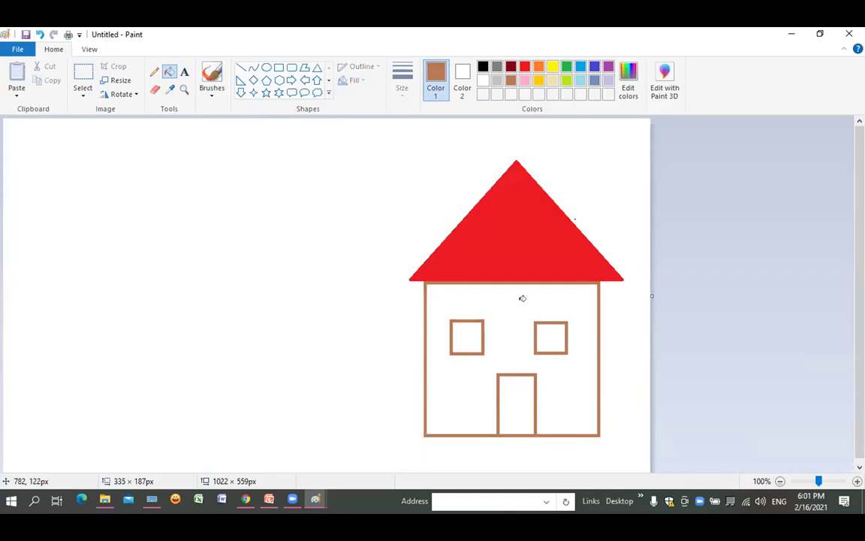
click(492, 348)
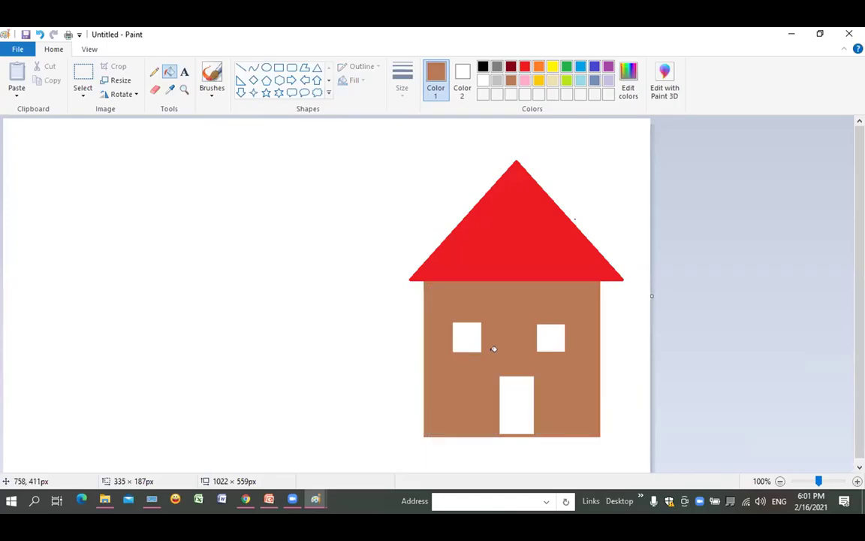
Step: Fill both windows and the door with light grey, keeping the canvas background white
click(497, 80)
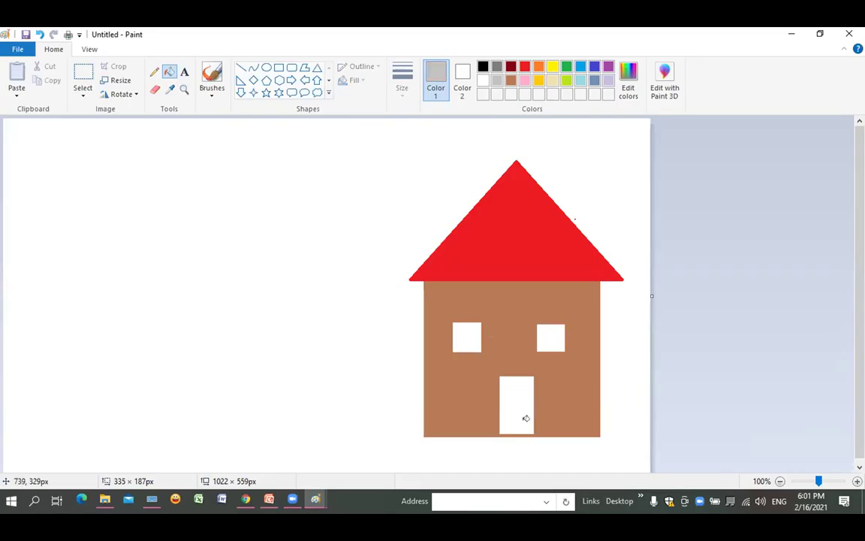
click(555, 335)
click(466, 336)
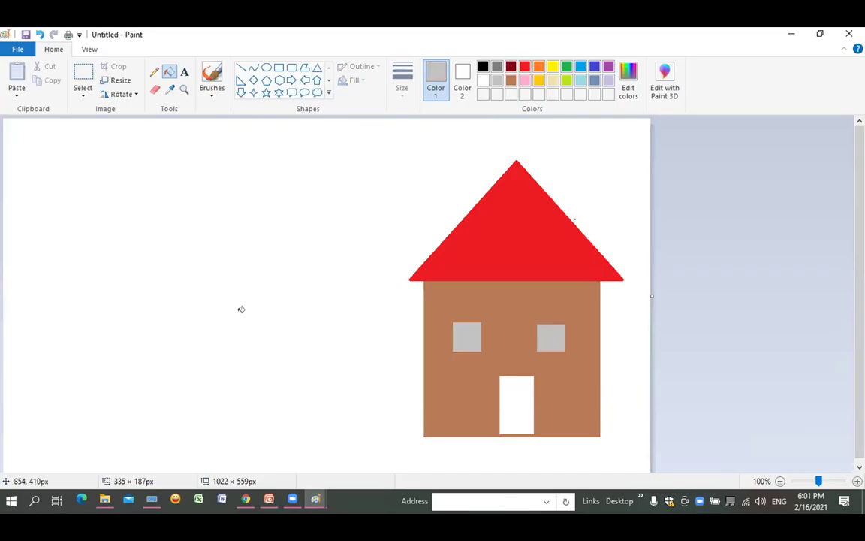
click(178, 263)
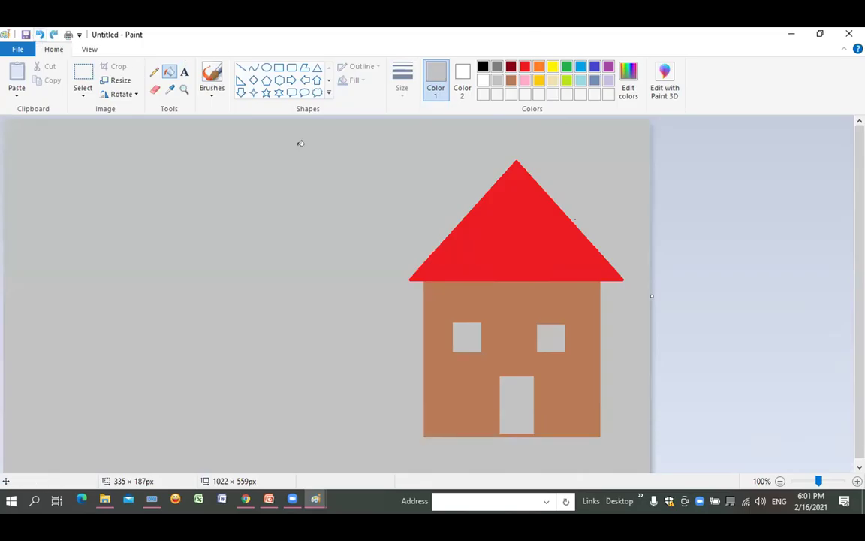
key(ctrl+z)
Step: Draw a yellow ellipse about 100 × 118 px in the upper left of the canvas and fill it yellow as the sun
click(266, 67)
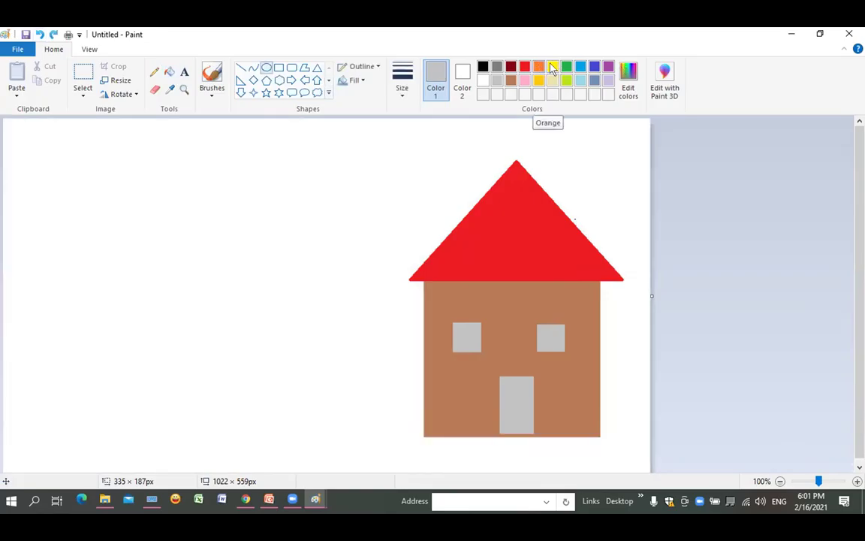
drag(68, 180, 132, 253)
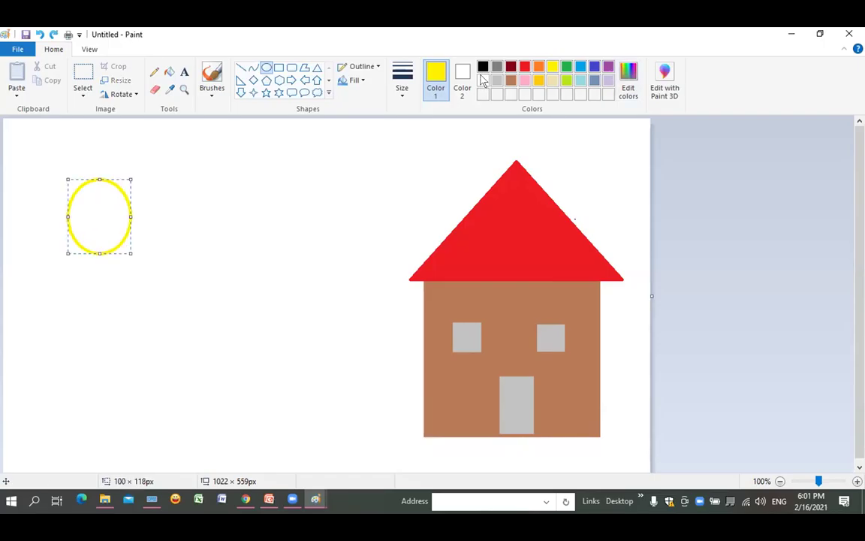
click(170, 72)
click(103, 197)
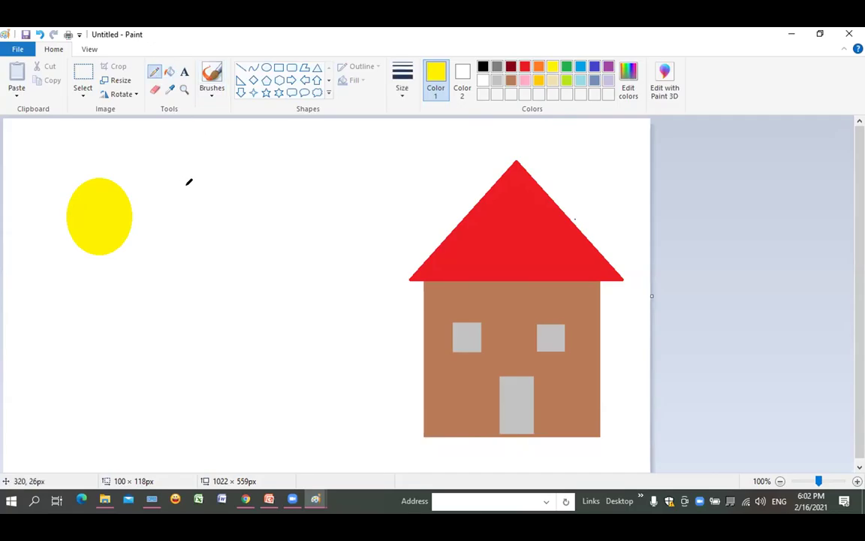
click(53, 35)
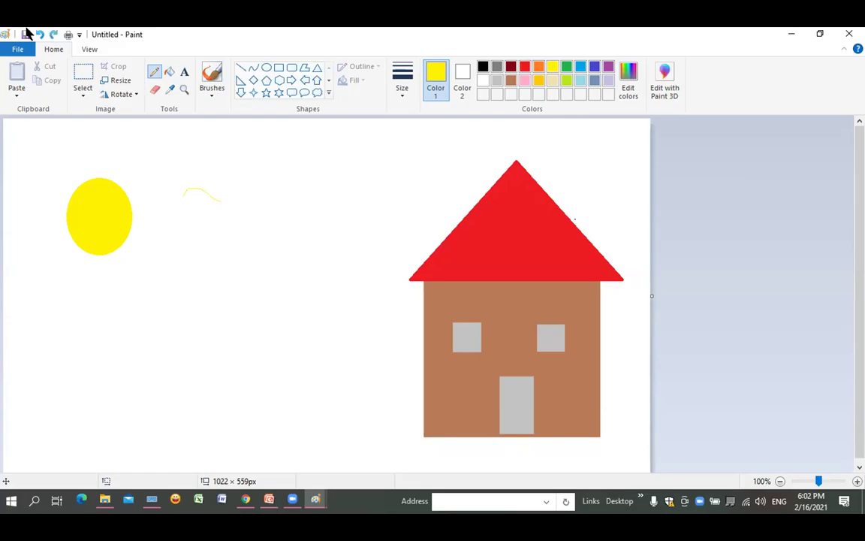
click(39, 34)
click(402, 81)
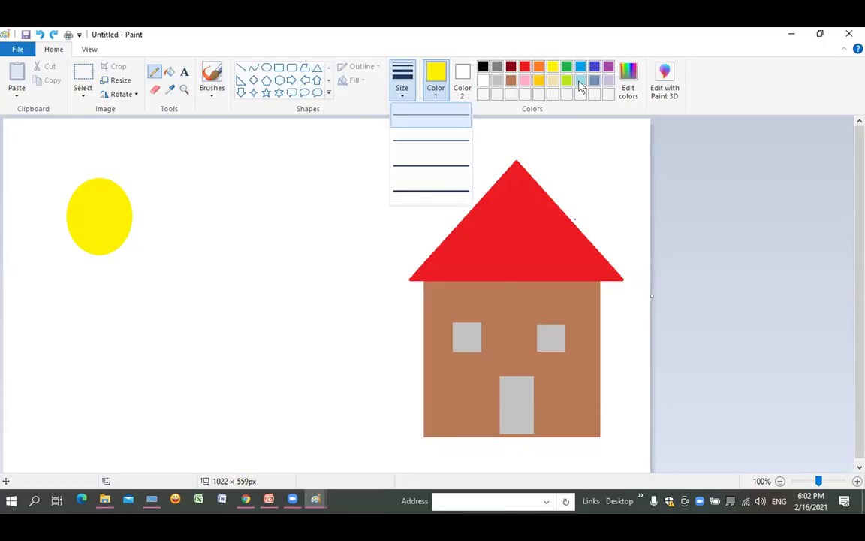
Step: Paint a wavy light turquoise cloud between the sun and the house with a thick crayon brush
click(581, 80)
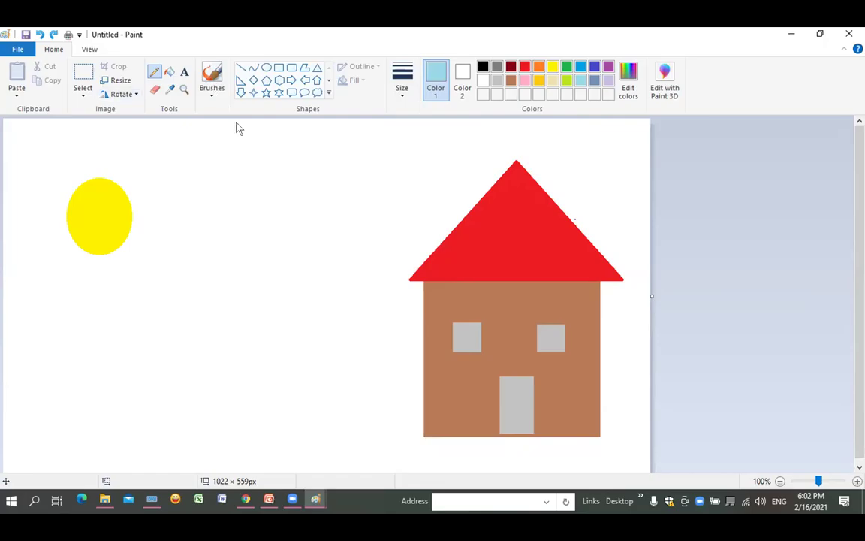
click(212, 86)
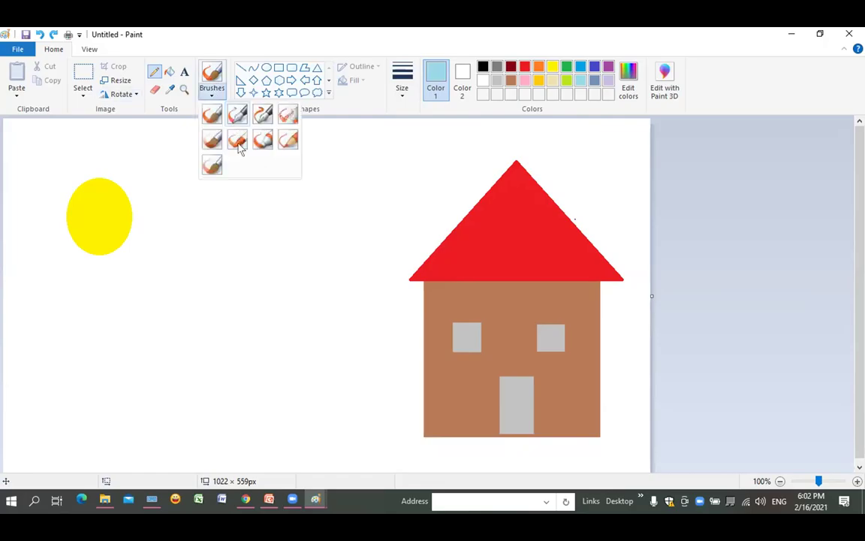
click(176, 181)
click(177, 184)
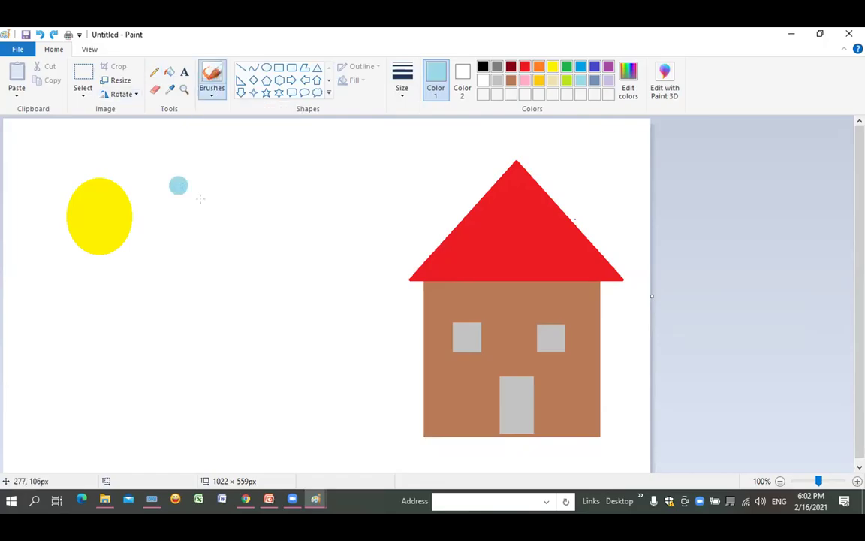
mouse_move(176, 190)
mouse_down()
mouse_move(264, 194)
mouse_move(323, 213)
mouse_move(191, 216)
mouse_move(160, 207)
mouse_move(208, 223)
mouse_move(184, 197)
mouse_up()
drag(209, 225, 245, 192)
mouse_move(310, 208)
mouse_down()
mouse_move(222, 199)
mouse_move(198, 216)
mouse_up()
drag(267, 220, 211, 229)
drag(151, 194, 180, 193)
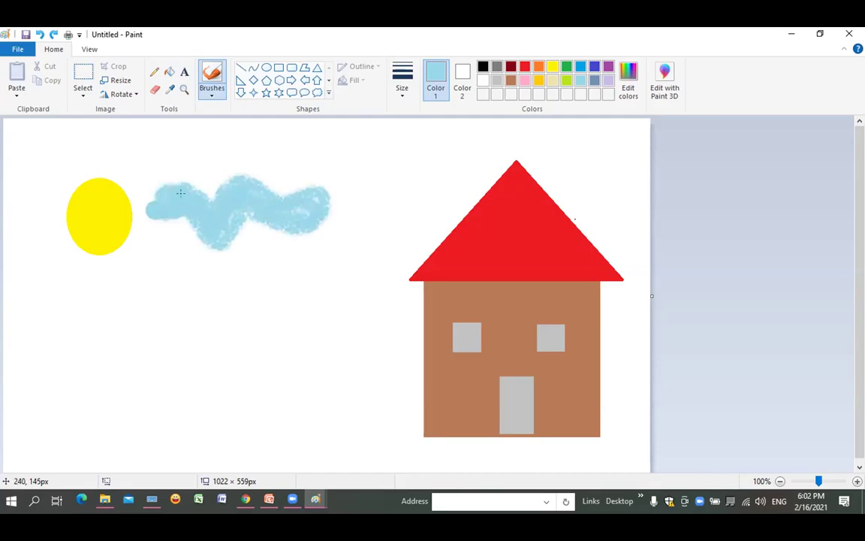
Step: Remove a stray dab beside the roof and place a single light turquoise dab just above the cloud's right half
click(389, 223)
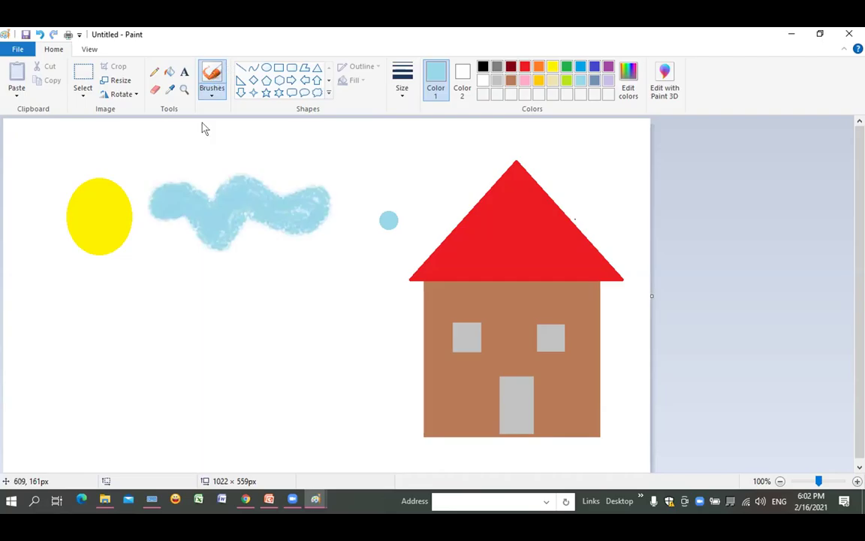
key(ctrl+z)
click(279, 170)
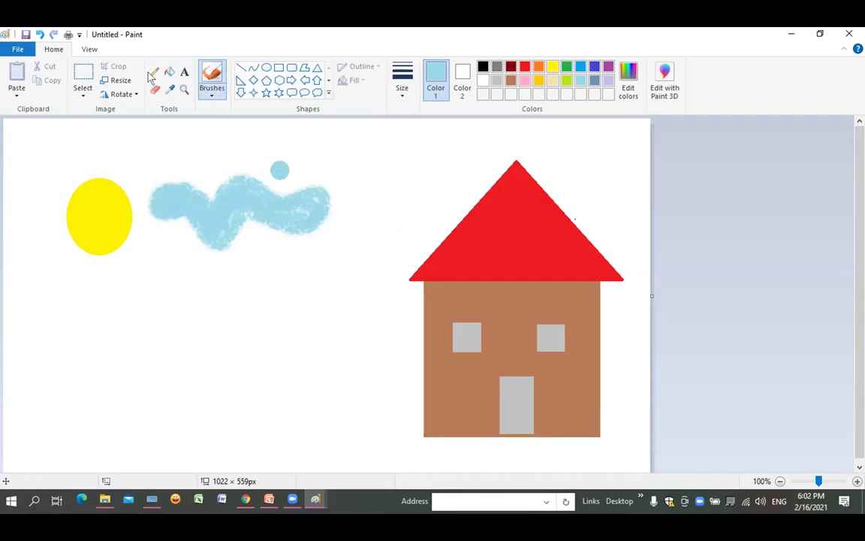
Step: Undo the turquoise dab above the cloud and choose the Desktop as the location for saving the picture under a new name
key(ctrl+z)
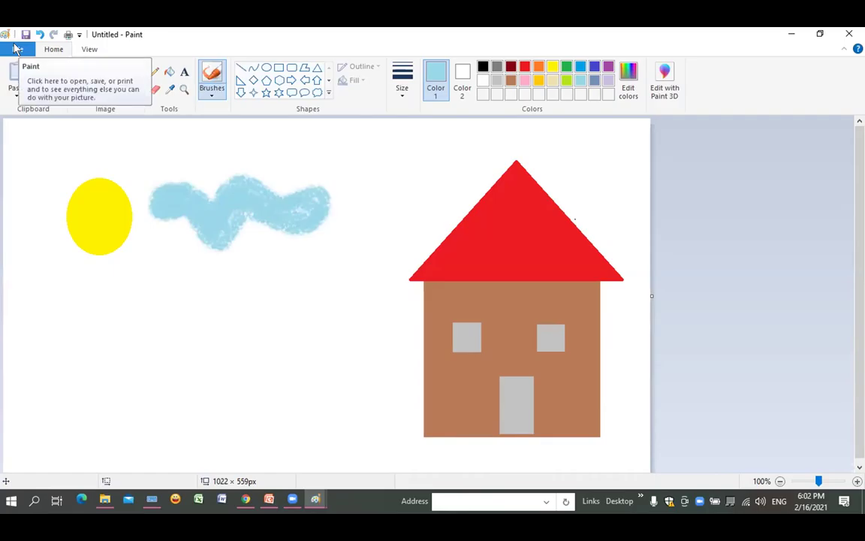
click(18, 49)
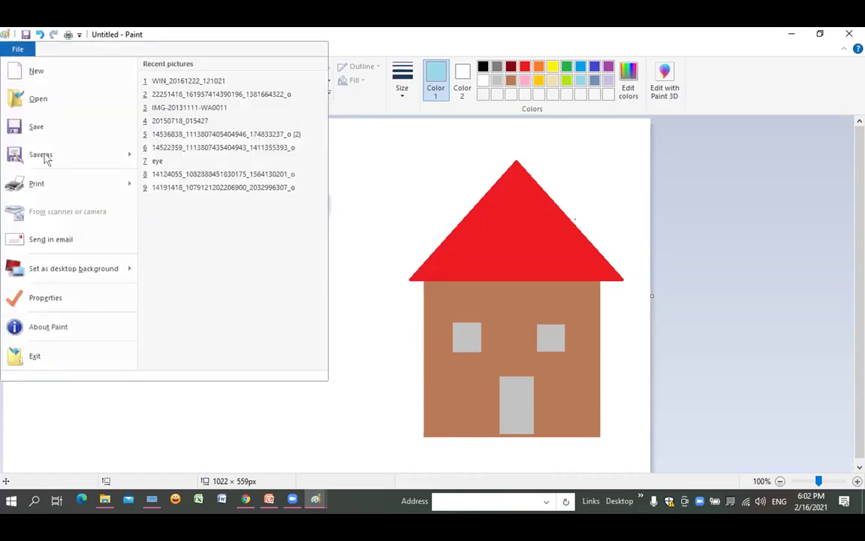
mouse_move(43, 156)
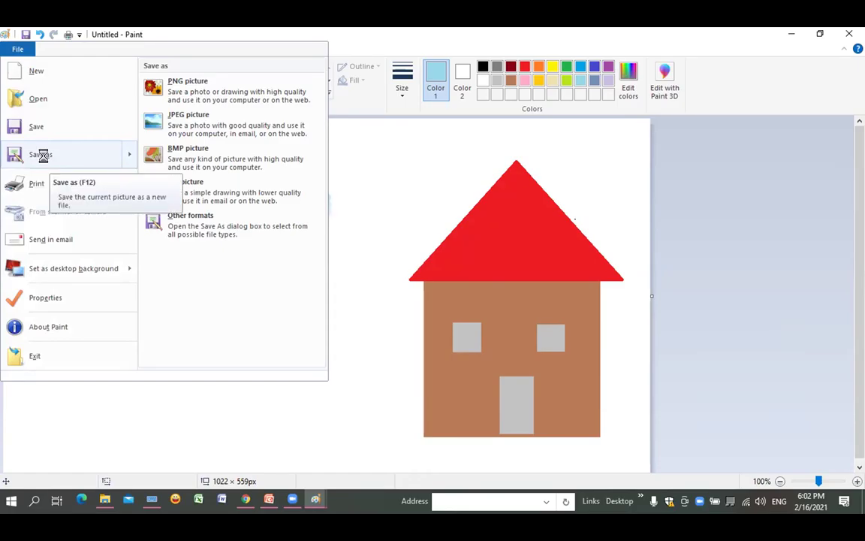
click(42, 156)
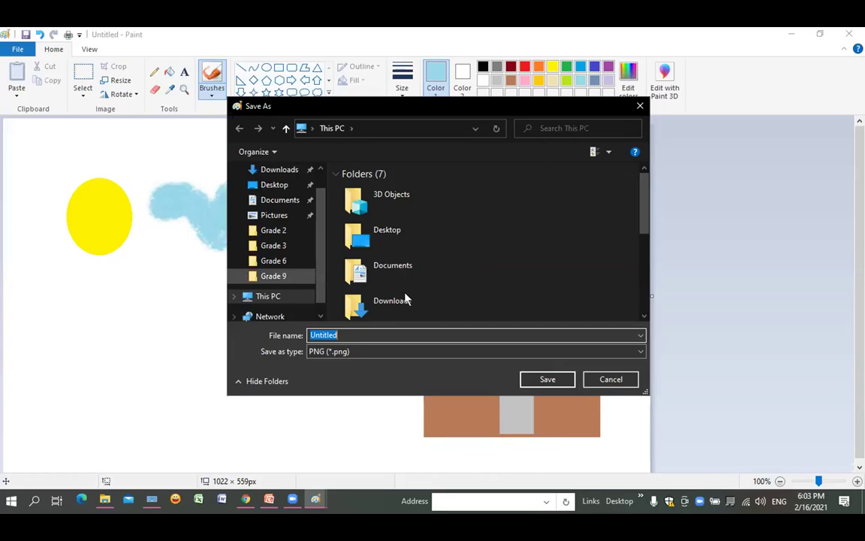
click(279, 188)
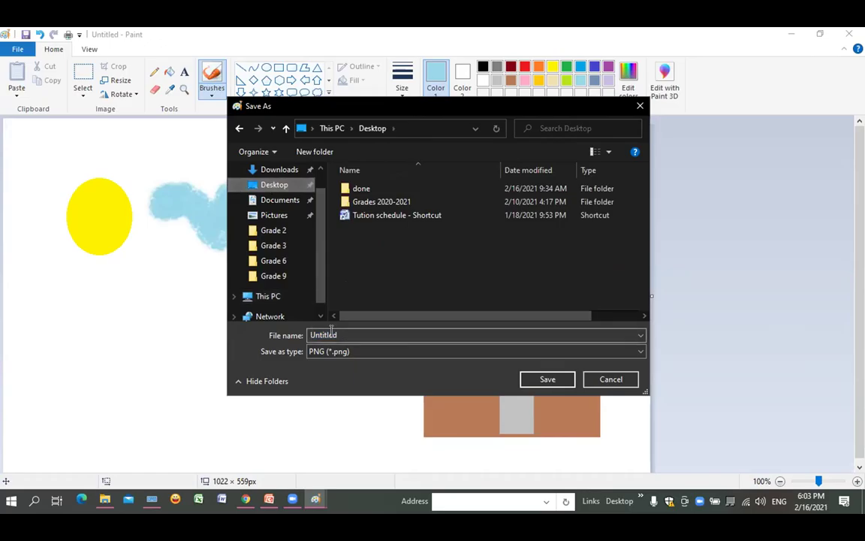
Step: Name the picture with the person's first name and save it as a PNG
click(285, 336)
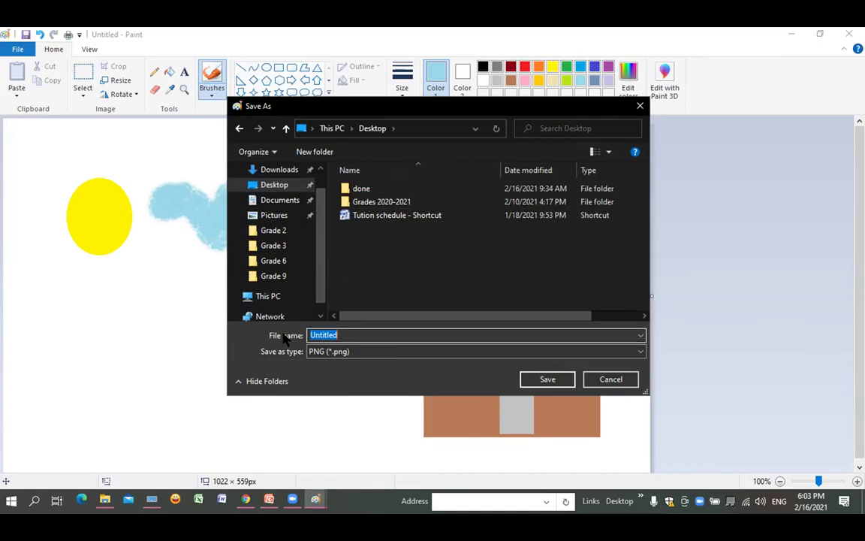
text(Ana)
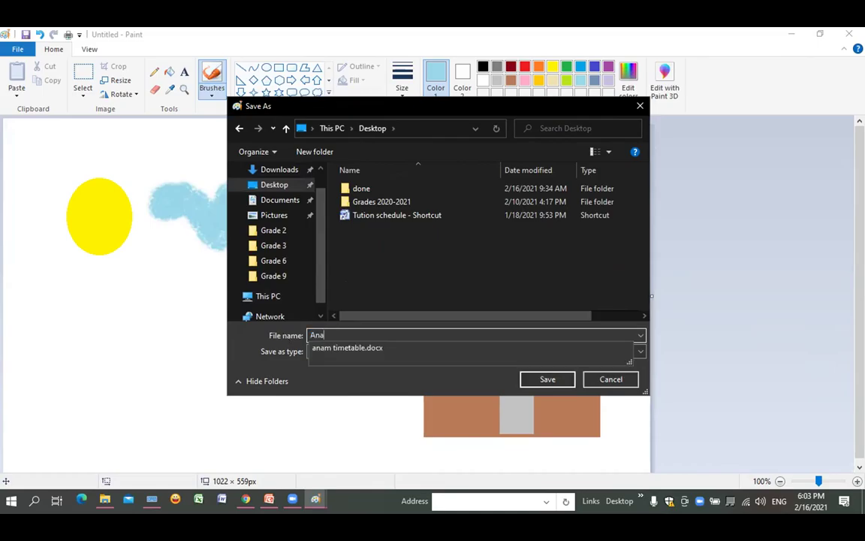
text(m)
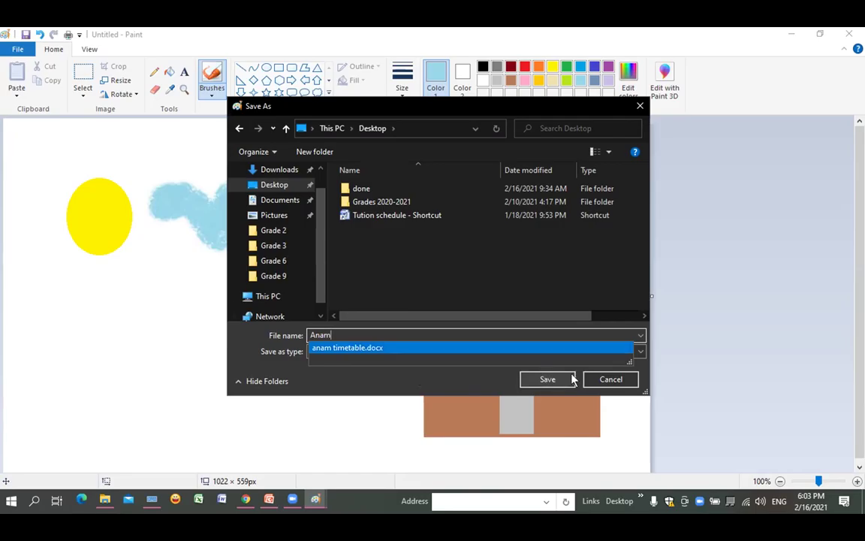
key(Escape)
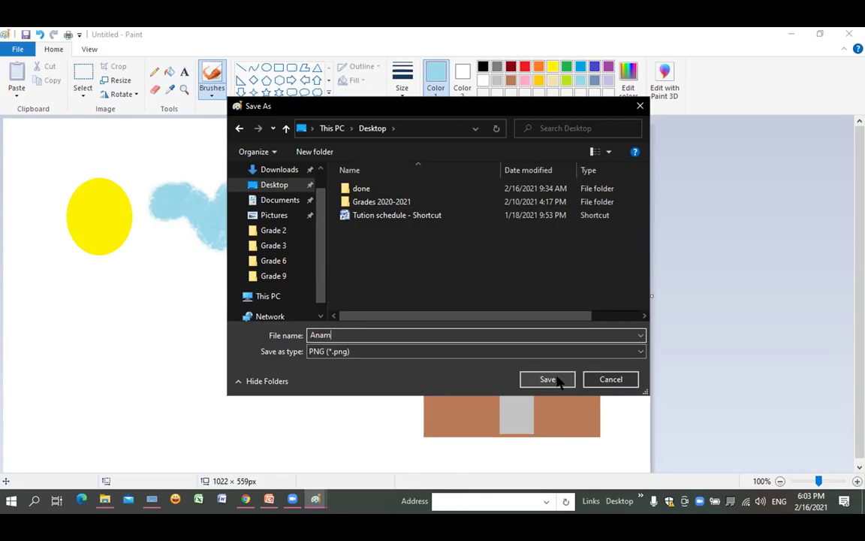
click(600, 376)
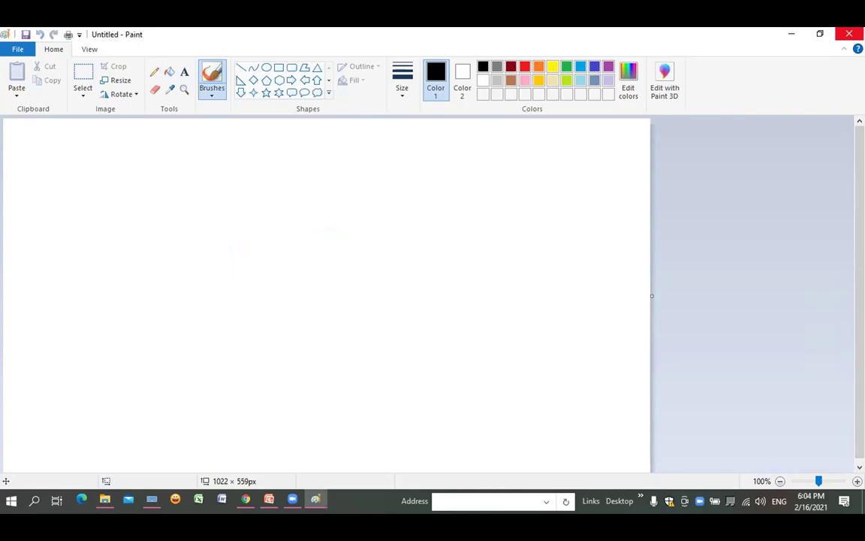
Step: Close the blank Paint window and move the saved picture's file to an empty area of the desktop
key(alt+F4)
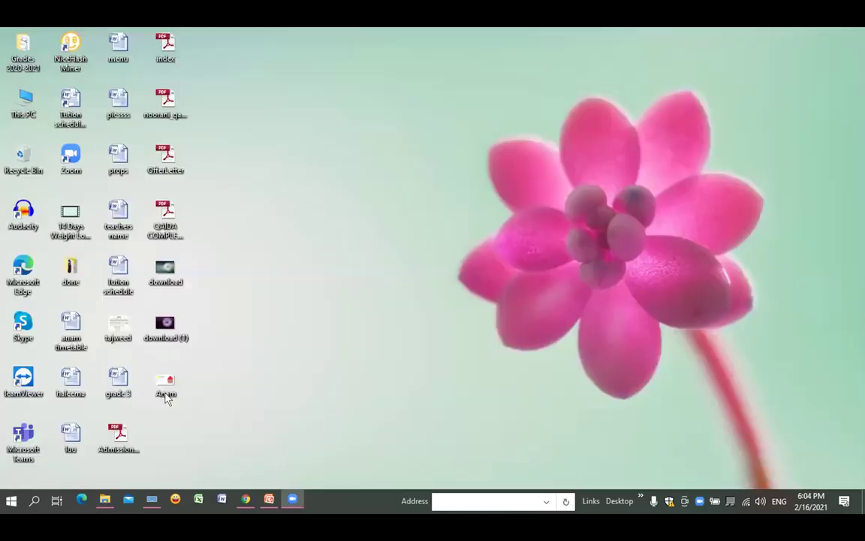
mouse_move(353, 111)
mouse_down()
mouse_move(376, 102)
mouse_move(358, 104)
mouse_up()
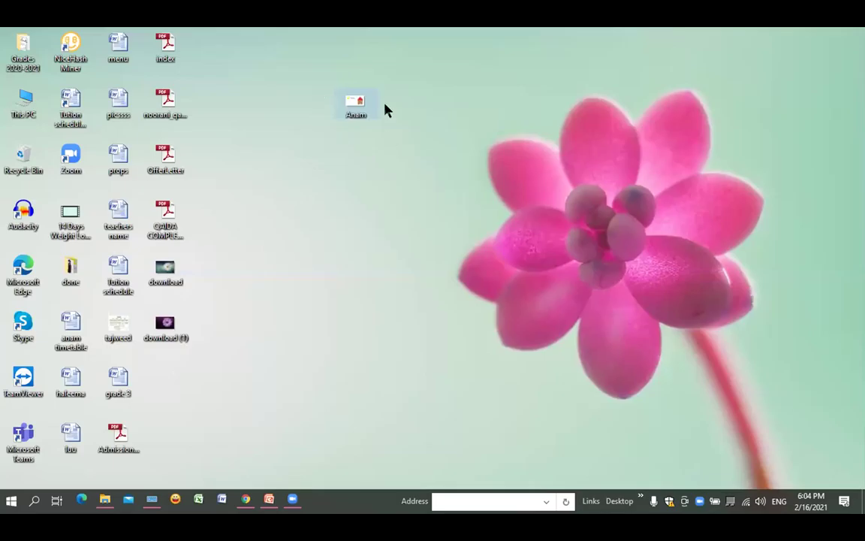
click(398, 171)
Step: Try to open the saved picture from the desktop and look through the actions available for the file
double_click(358, 115)
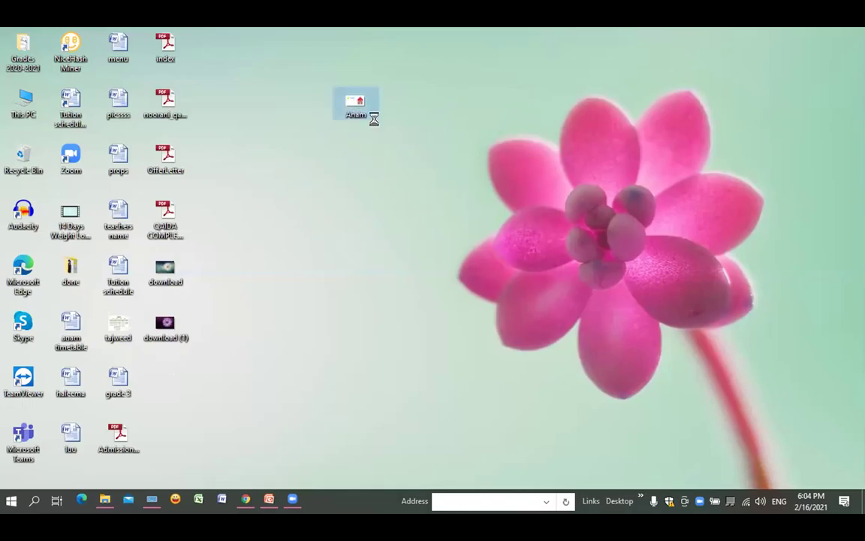
right_click(359, 109)
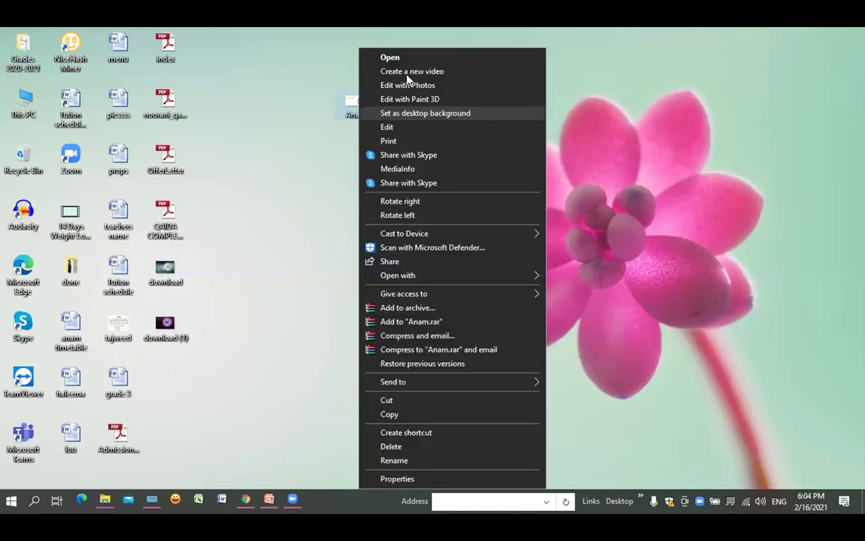
click(161, 441)
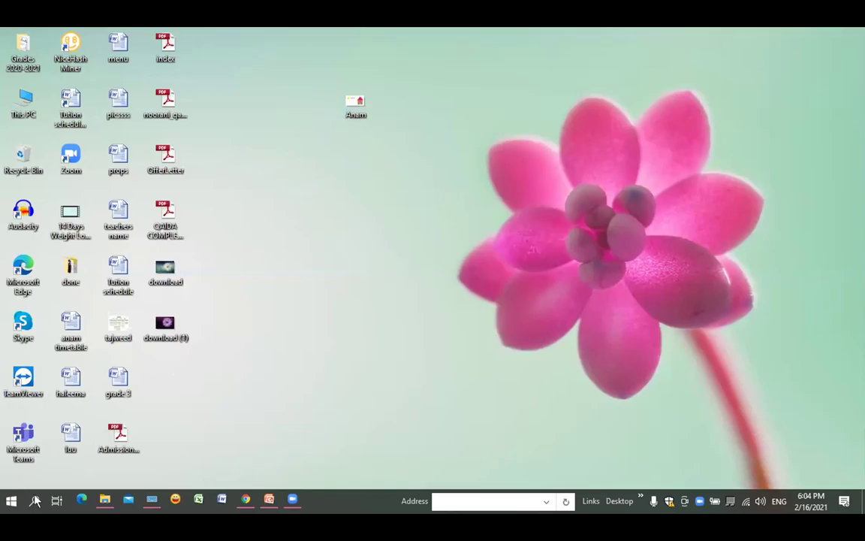
Step: Search for "paint" and launch the Paint app
click(35, 500)
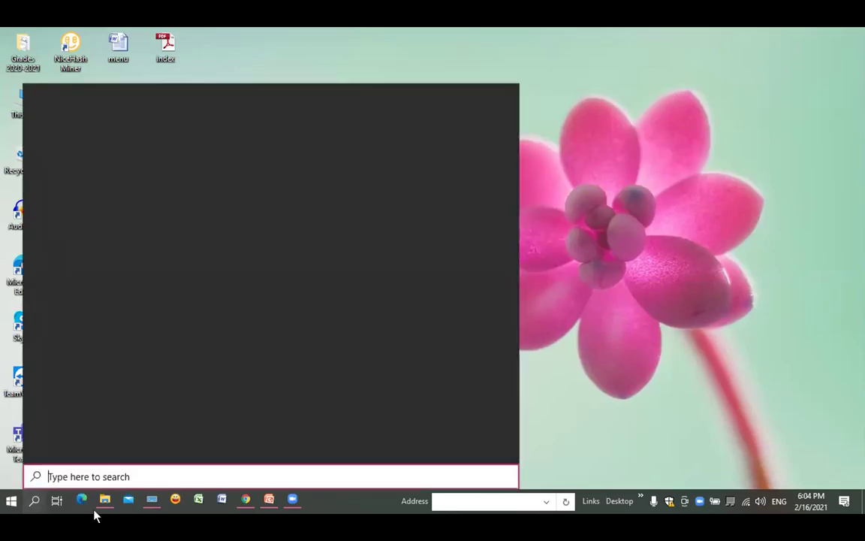
text(paint)
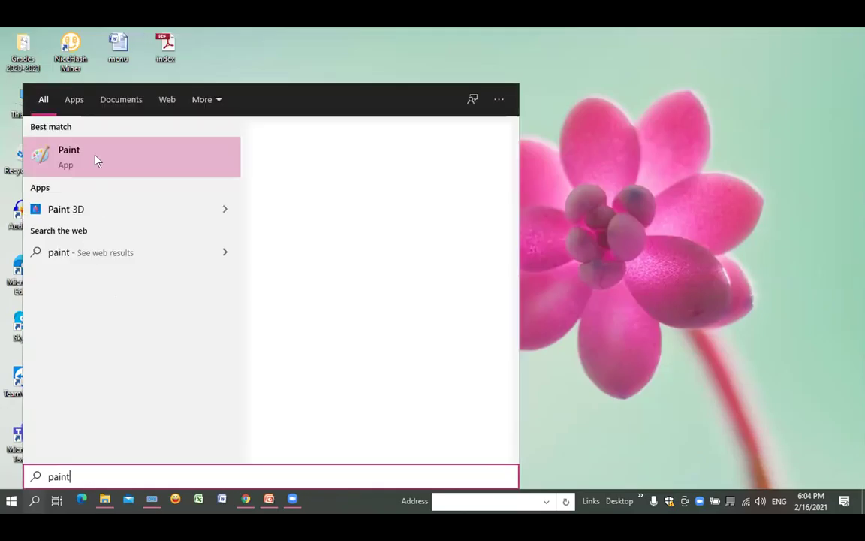
click(96, 159)
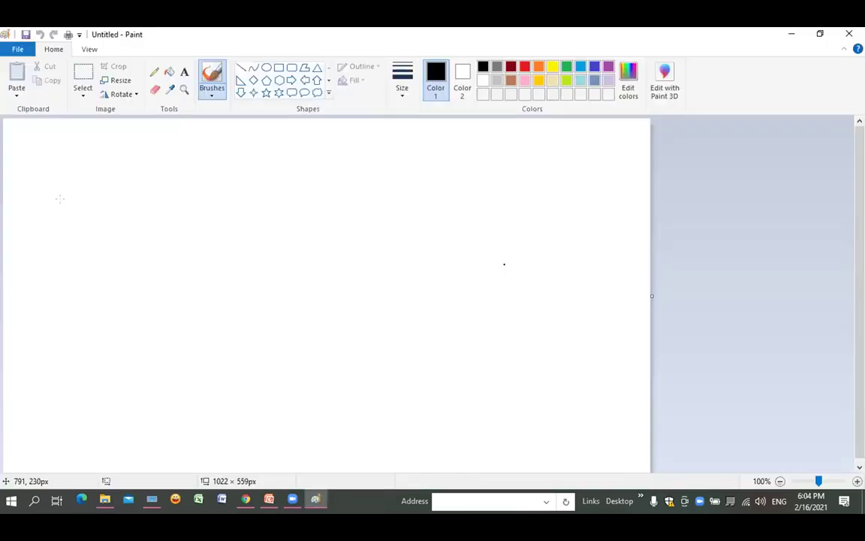
Step: Open the saved house, sun and cloud PNG from the Desktop in Paint
click(17, 51)
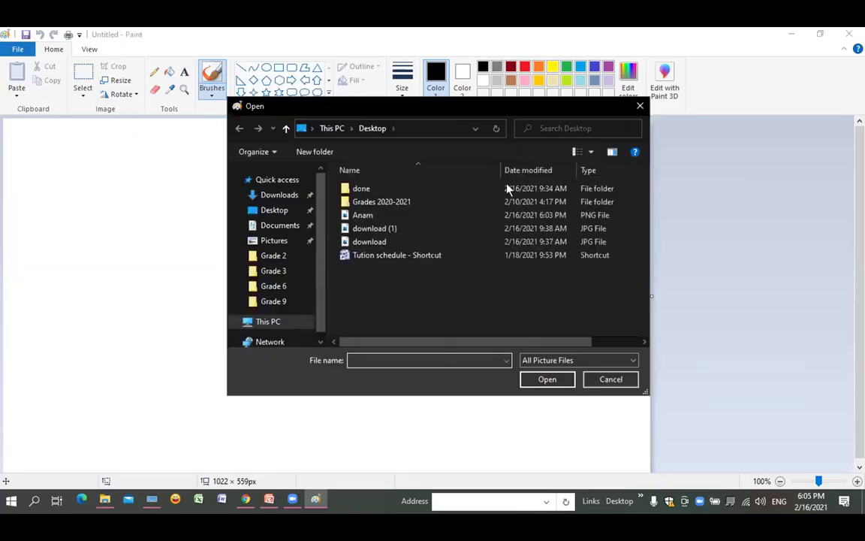
click(403, 202)
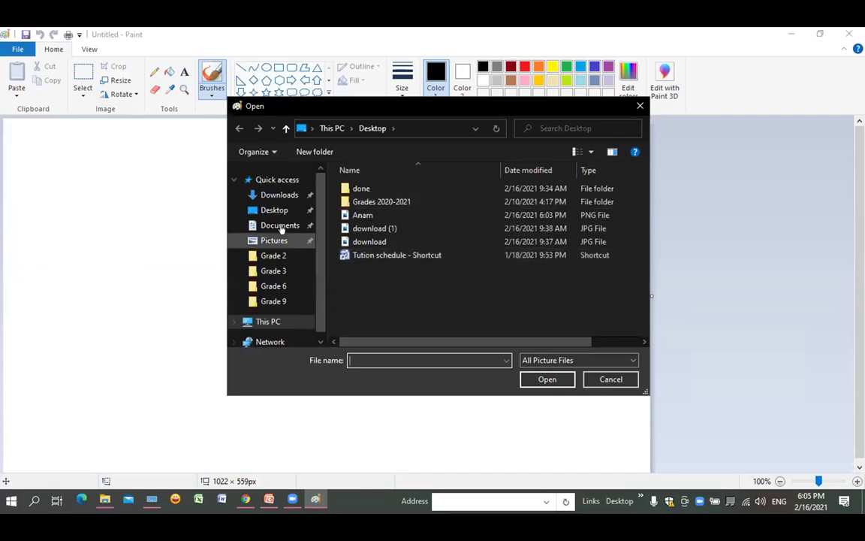
click(274, 211)
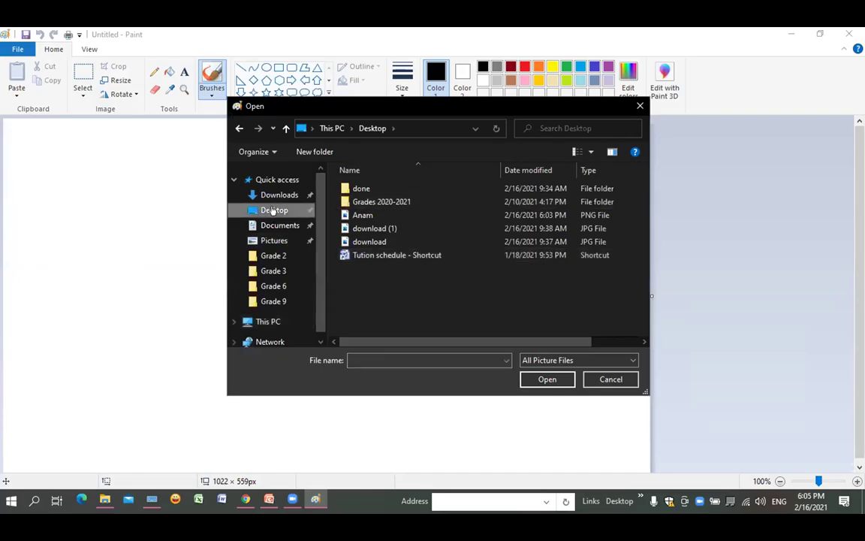
click(546, 380)
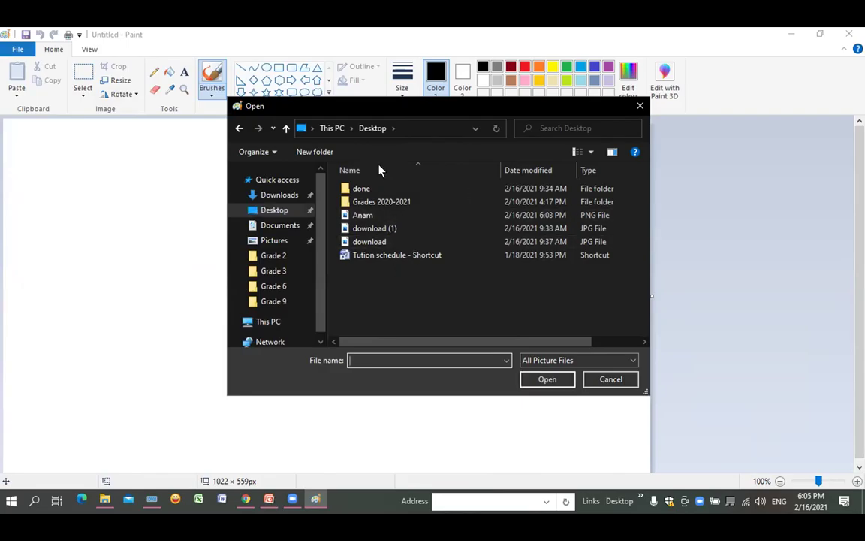
click(364, 216)
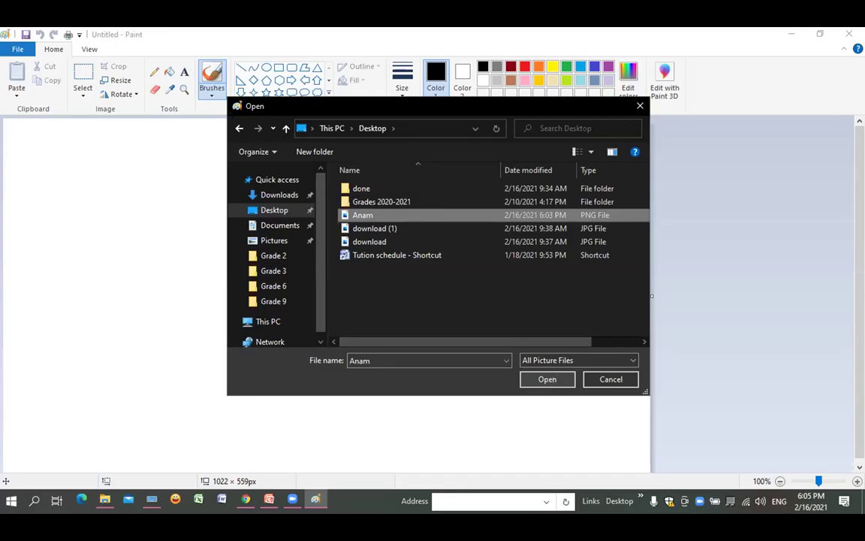
key(Return)
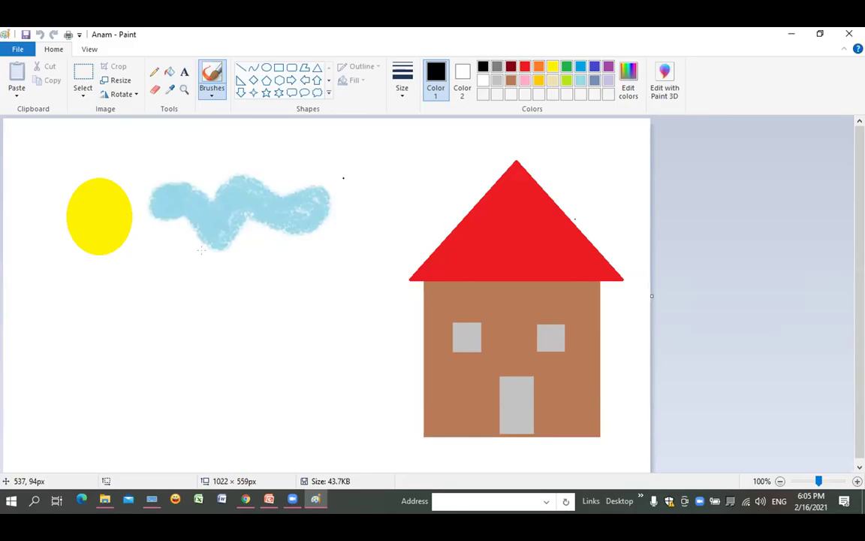
Step: Erase the turquoise cloud and the yellow sun from the picture with a thick eraser
click(153, 89)
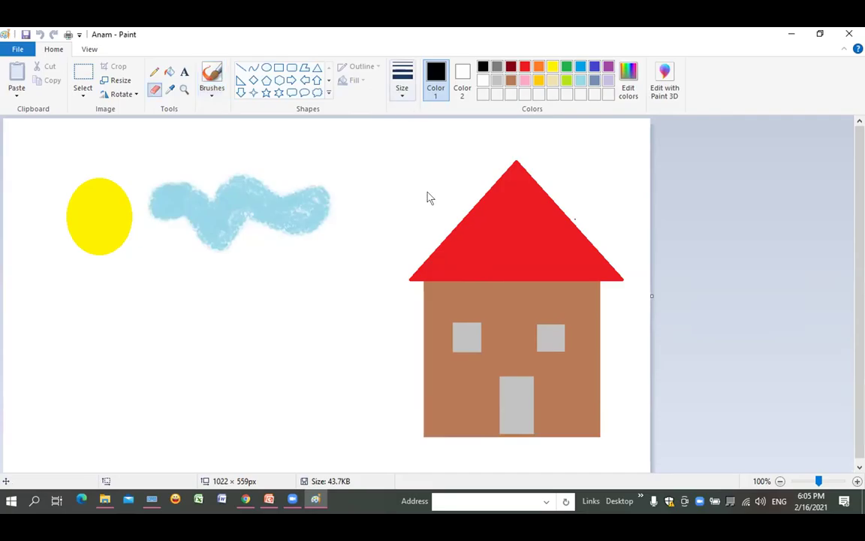
click(403, 81)
click(431, 166)
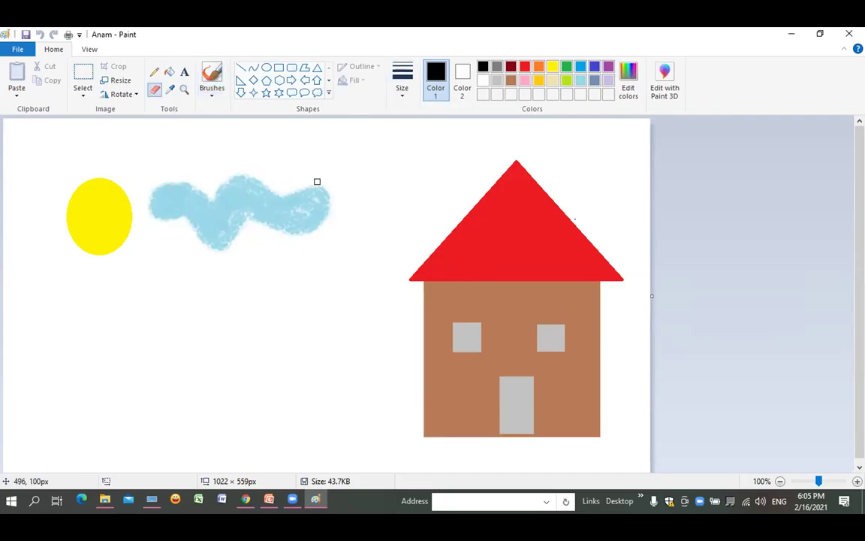
mouse_move(317, 181)
mouse_down()
mouse_move(325, 206)
mouse_move(316, 228)
mouse_move(301, 226)
mouse_move(292, 195)
mouse_move(261, 192)
mouse_move(225, 222)
mouse_move(252, 254)
mouse_move(295, 214)
mouse_move(229, 238)
mouse_move(263, 195)
mouse_move(88, 246)
mouse_move(11, 244)
mouse_move(8, 231)
mouse_move(108, 179)
mouse_move(220, 175)
mouse_move(199, 200)
mouse_move(213, 219)
mouse_move(236, 178)
mouse_move(213, 219)
mouse_move(236, 178)
mouse_move(288, 176)
mouse_move(191, 247)
mouse_move(64, 245)
mouse_move(129, 232)
mouse_up()
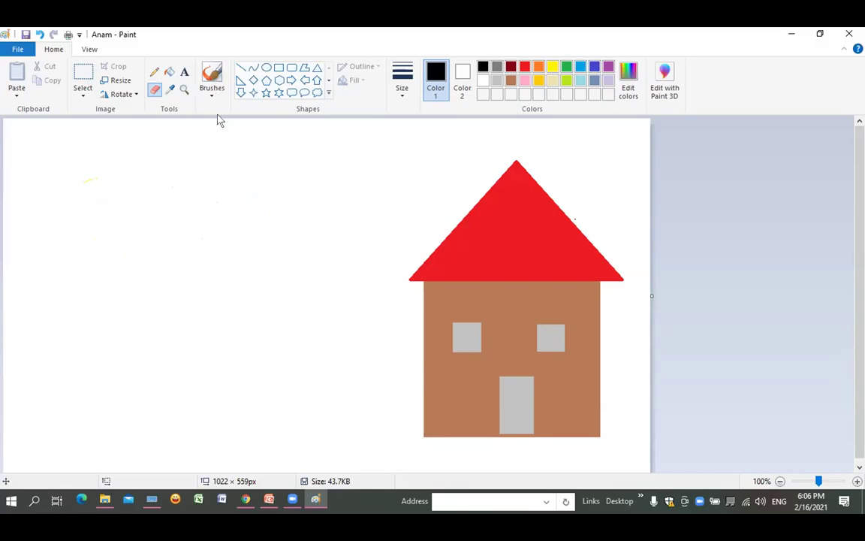
Step: Paint green grass across the lower part of the canvas and beside the house's right wall with a thick crayon brush
click(211, 90)
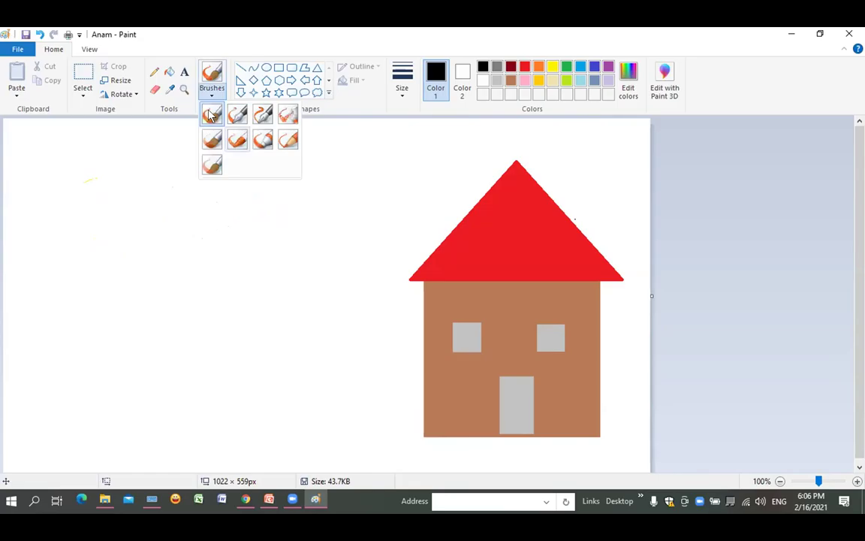
click(211, 114)
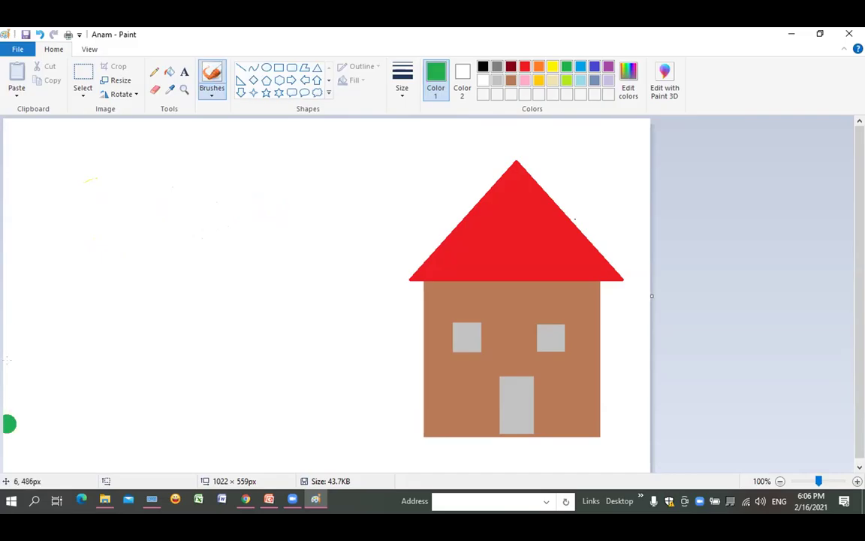
mouse_move(12, 350)
mouse_down()
mouse_move(30, 369)
mouse_move(149, 390)
mouse_move(403, 346)
mouse_move(185, 302)
mouse_move(70, 383)
mouse_move(39, 449)
mouse_move(159, 462)
mouse_up()
mouse_move(114, 375)
mouse_down()
mouse_move(202, 343)
mouse_move(242, 347)
mouse_move(561, 477)
mouse_up()
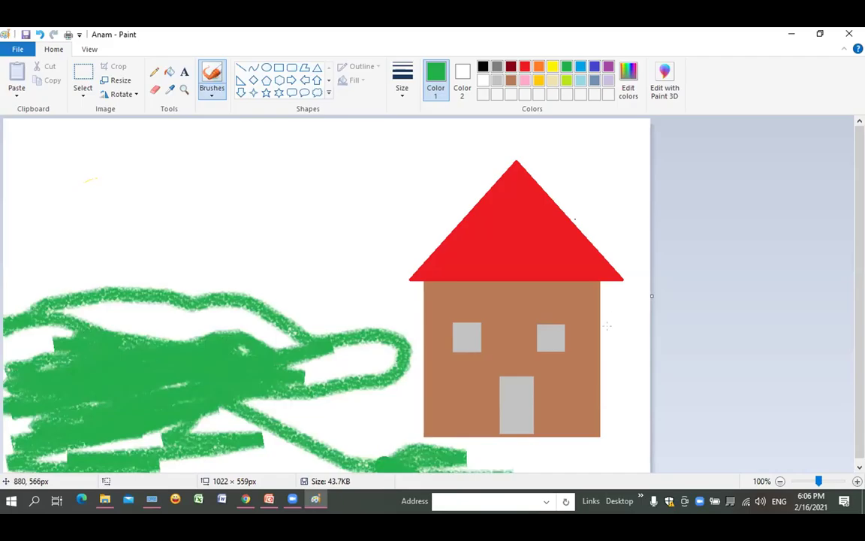
mouse_move(600, 442)
mouse_down()
mouse_move(618, 309)
mouse_move(602, 389)
mouse_move(638, 338)
mouse_move(640, 318)
mouse_move(613, 384)
mouse_move(640, 362)
mouse_move(612, 412)
mouse_move(598, 408)
mouse_up()
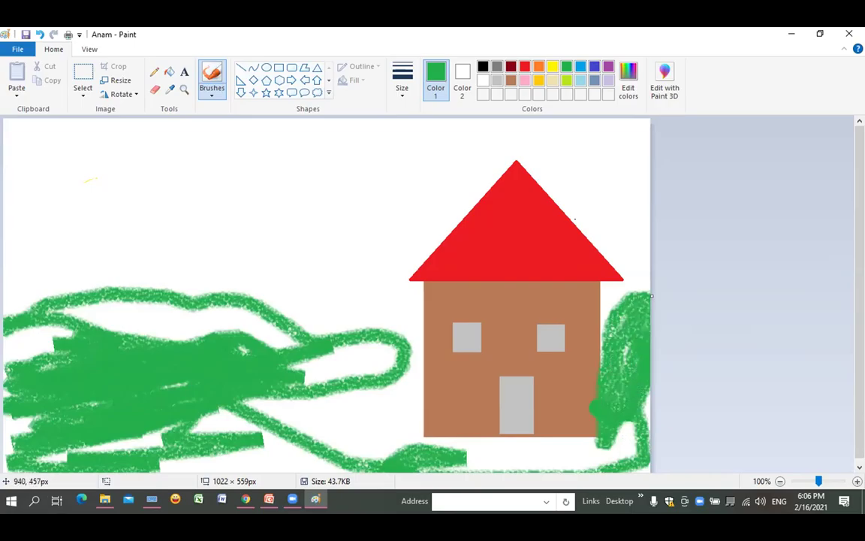
click(60, 317)
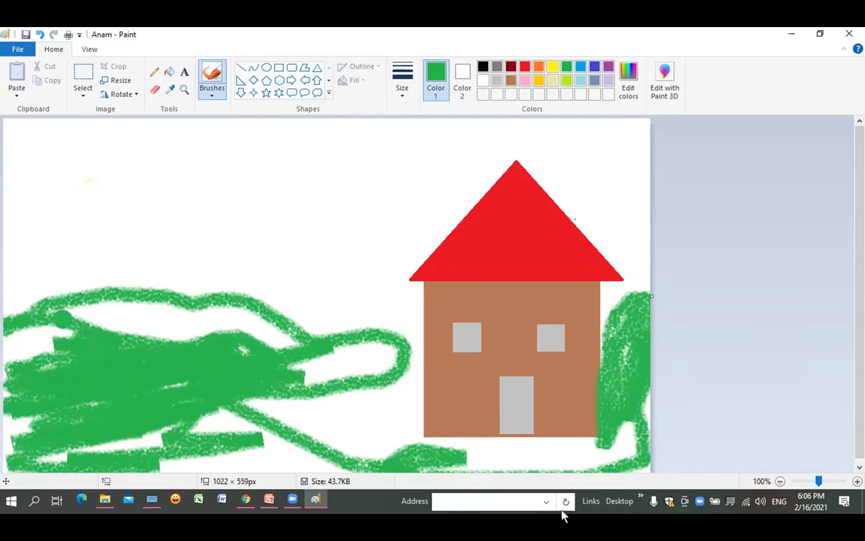
click(42, 213)
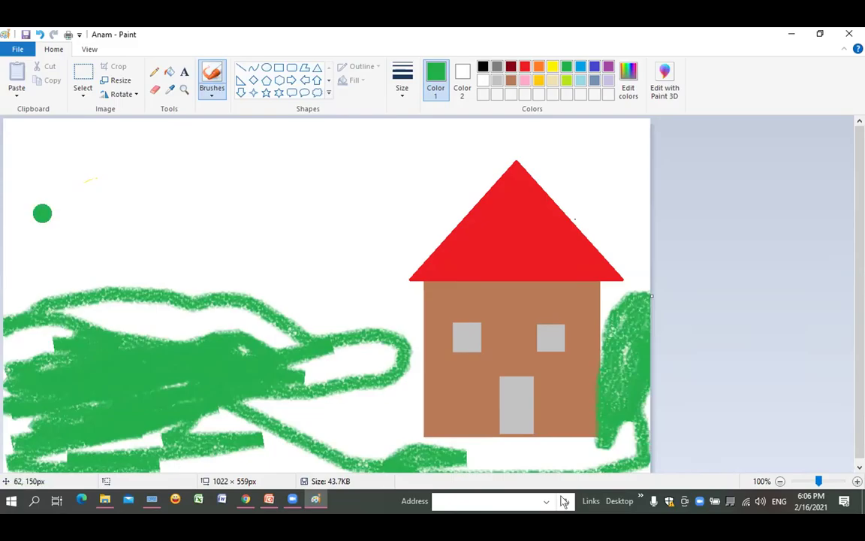
key(ctrl+z)
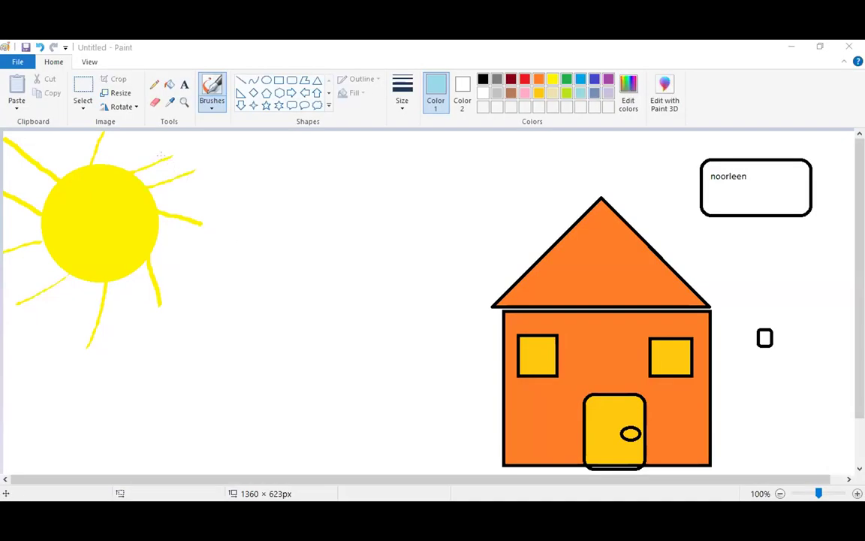
Step: Save the house and sun drawing to the Desktop as a PNG named with the student's first name followed by 111
click(6, 63)
click(6, 60)
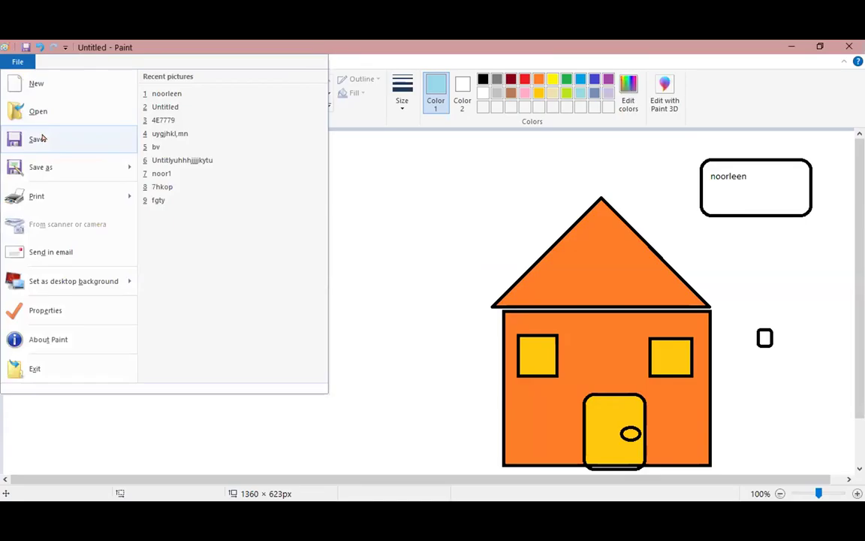
mouse_move(54, 167)
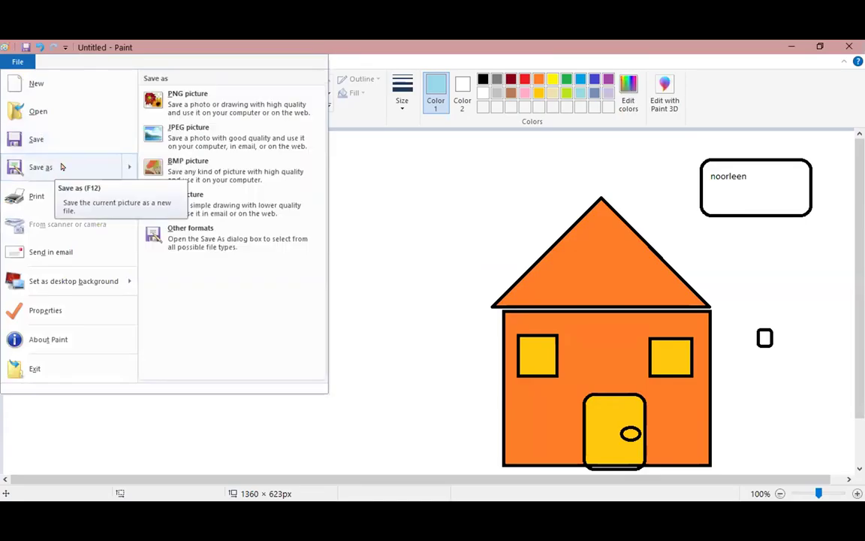
click(188, 227)
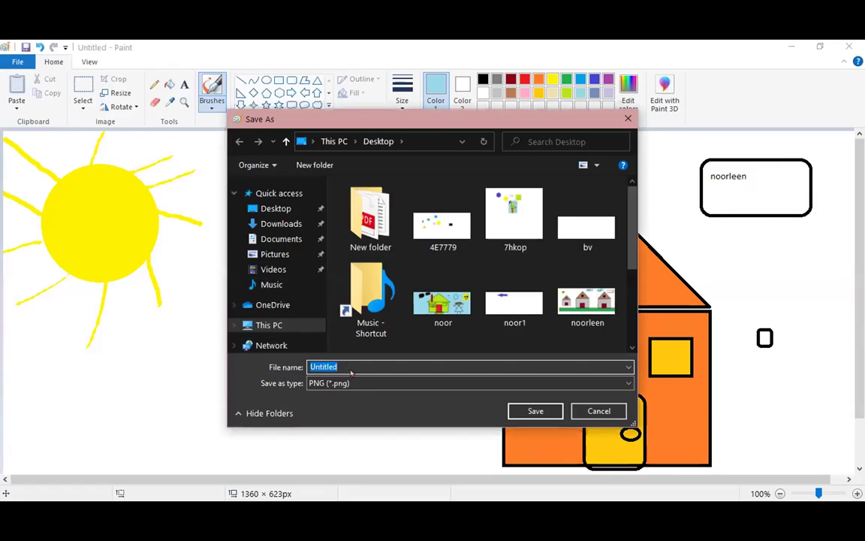
click(263, 210)
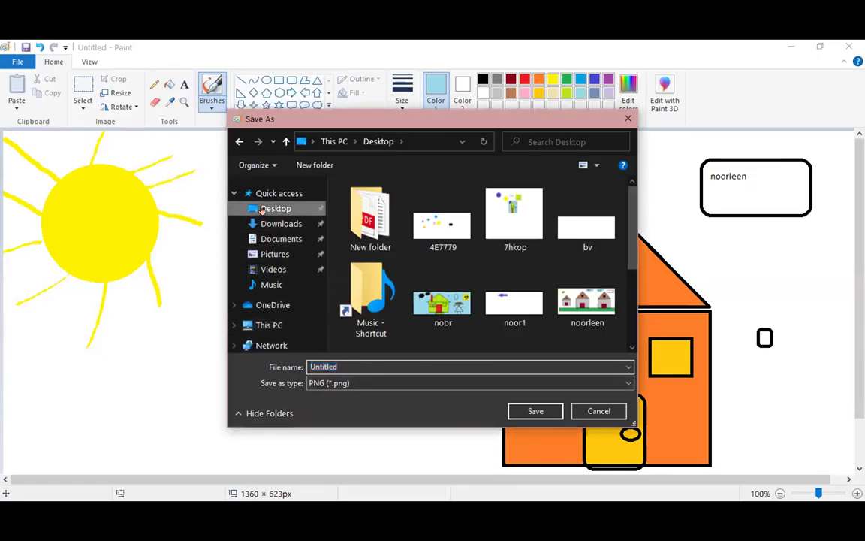
double_click(338, 367)
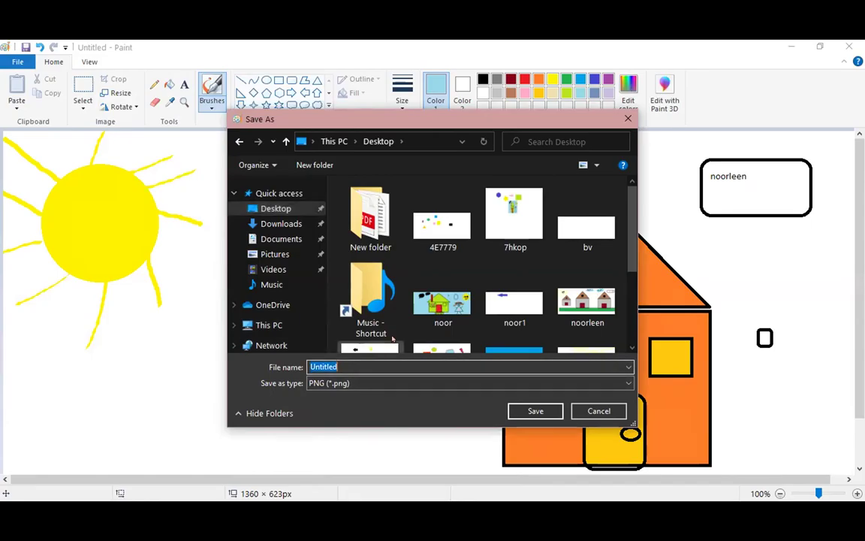
key(BackSpace)
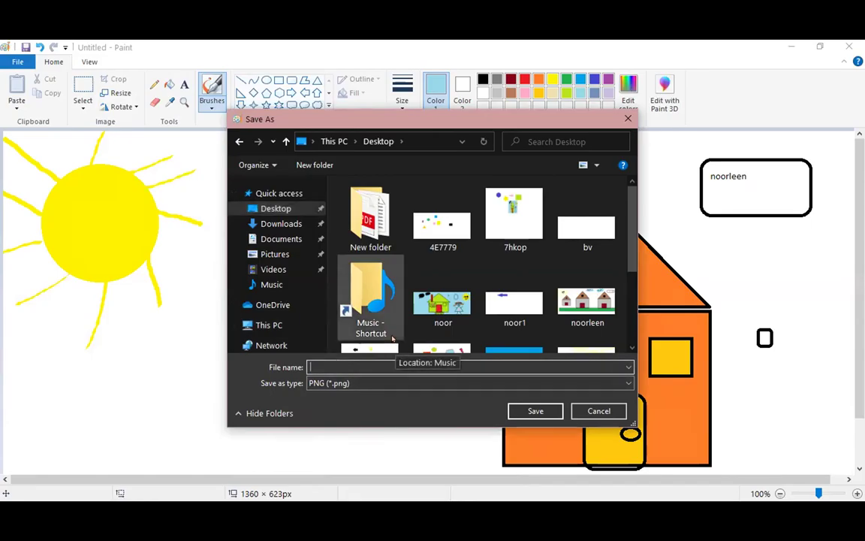
text(n)
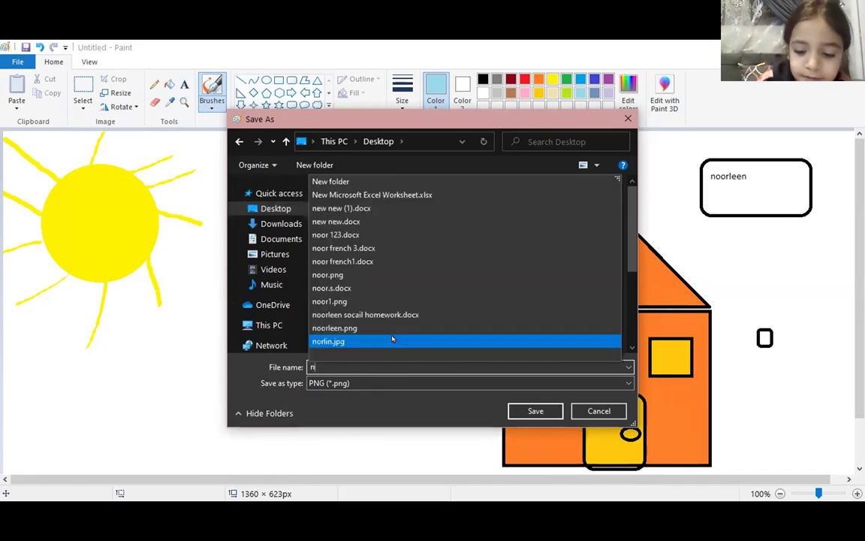
text(oor)
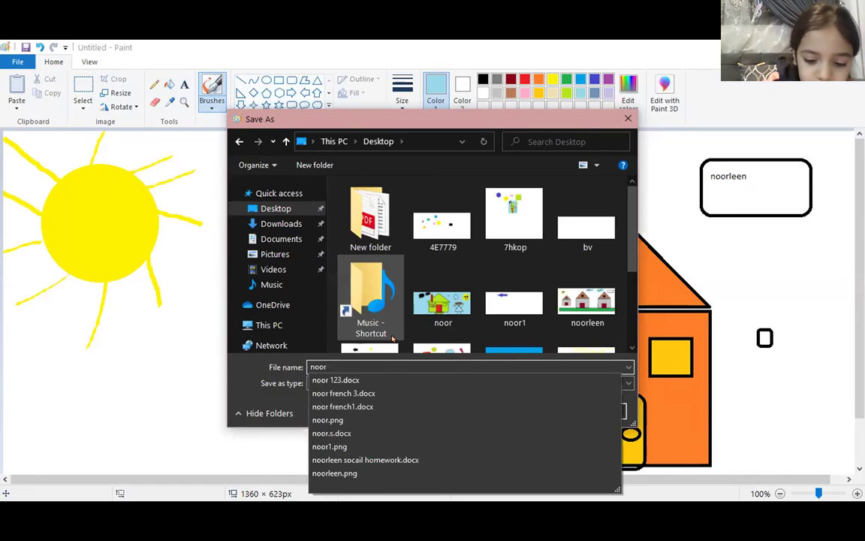
text(111)
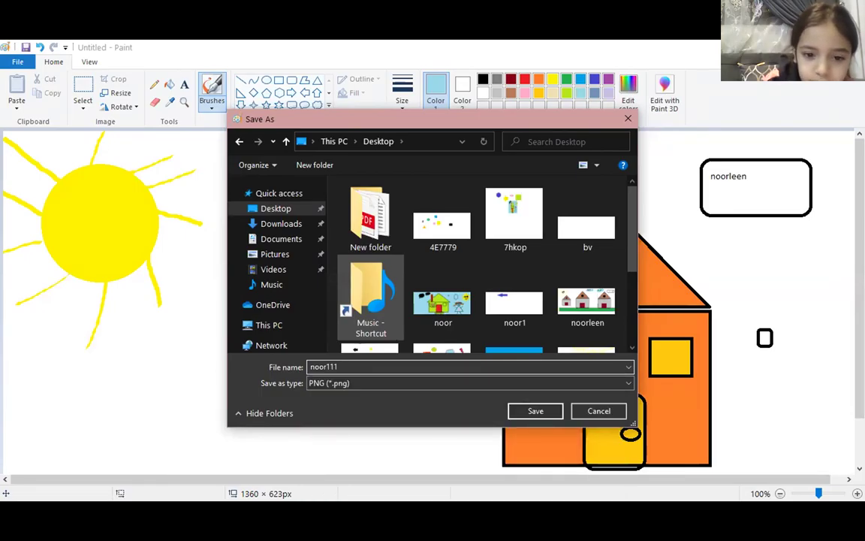
click(535, 411)
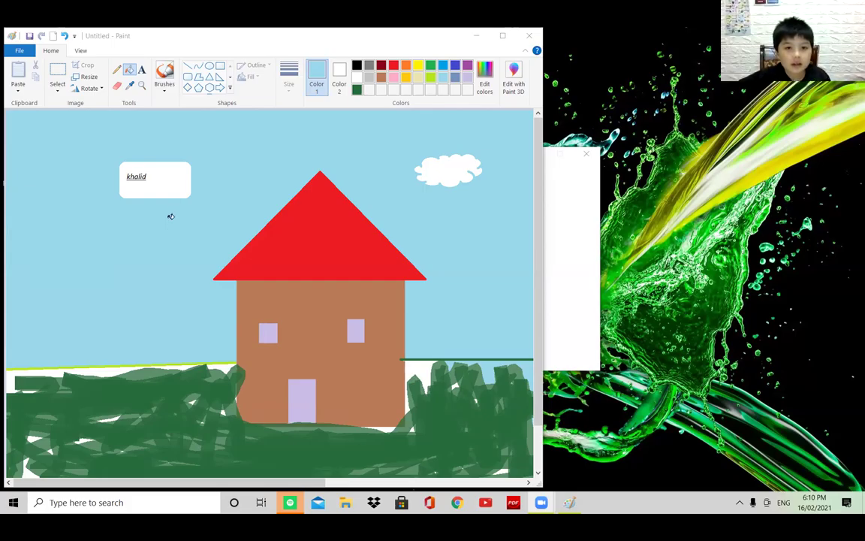
Step: Start saving the red-roofed house picture as a new PNG file and enter the student's first name as its file name
click(18, 51)
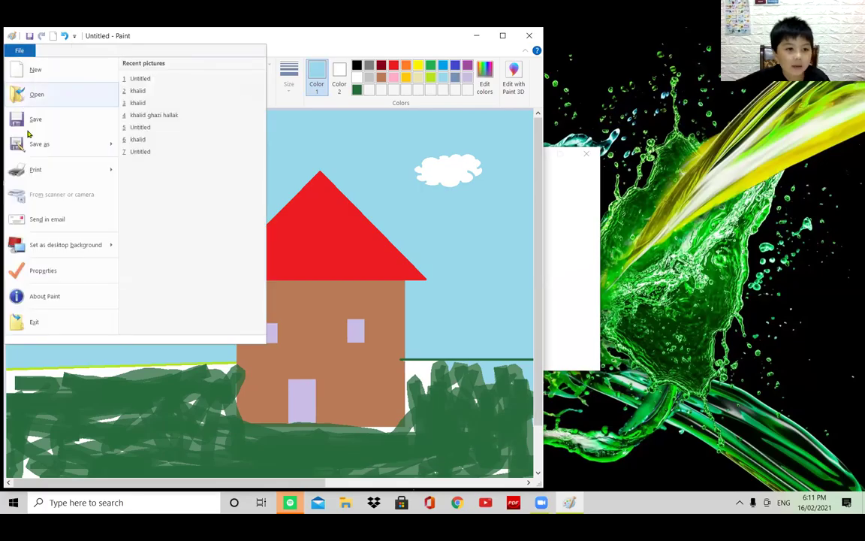
mouse_move(32, 146)
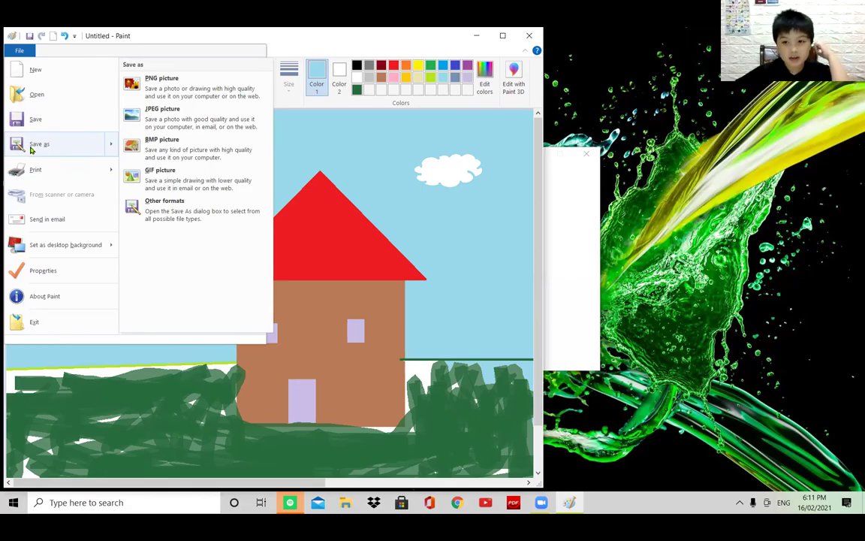
click(39, 143)
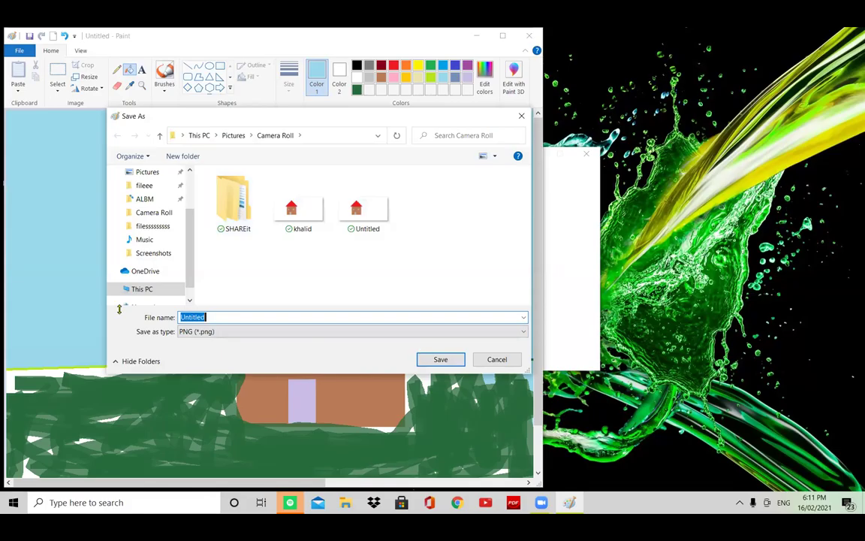
key(BackSpace)
text(khali)
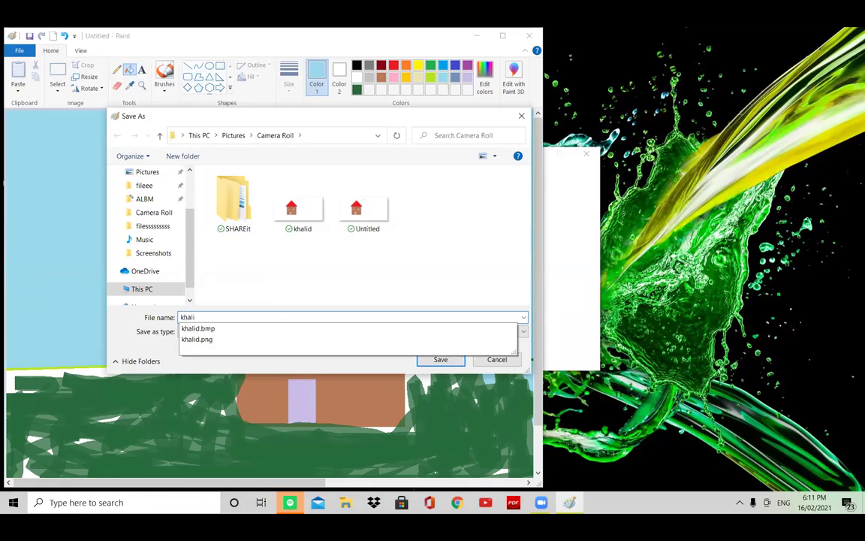
text(d)
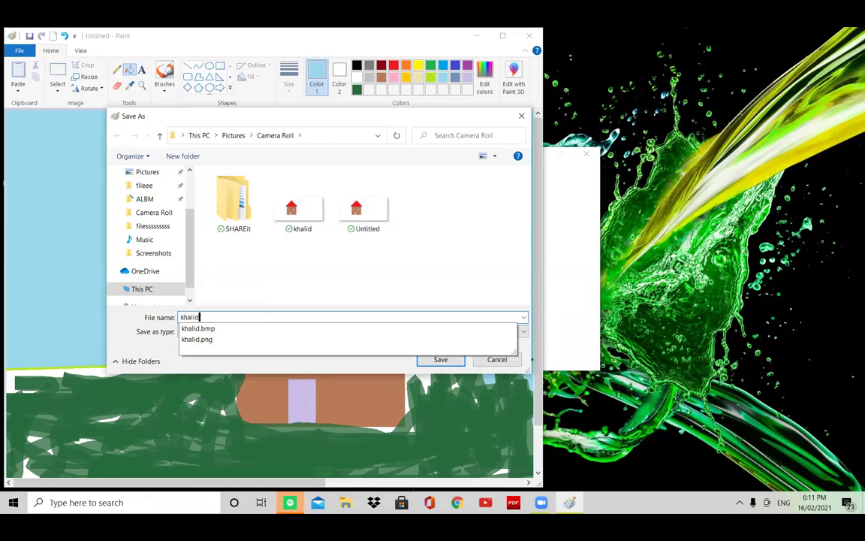
Step: Choose the SHAREit folder inside Camera Roll as the location and save the picture there
click(142, 214)
click(141, 214)
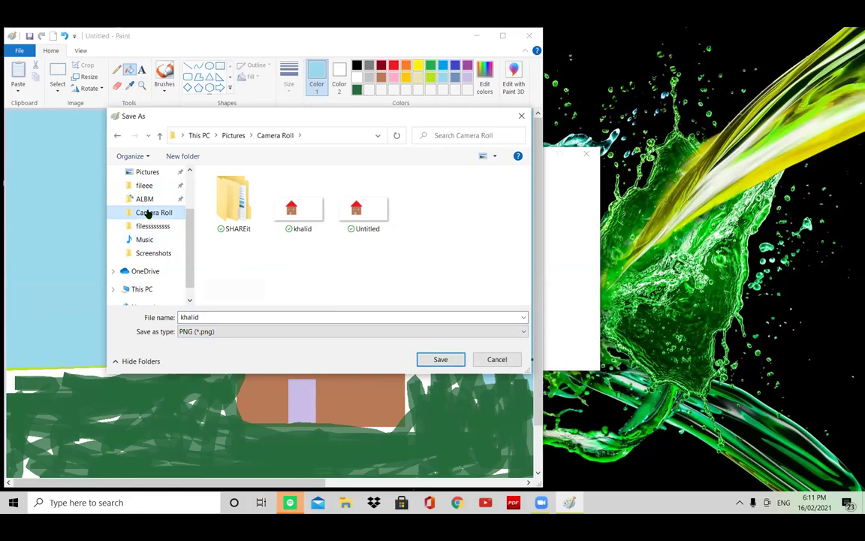
click(229, 201)
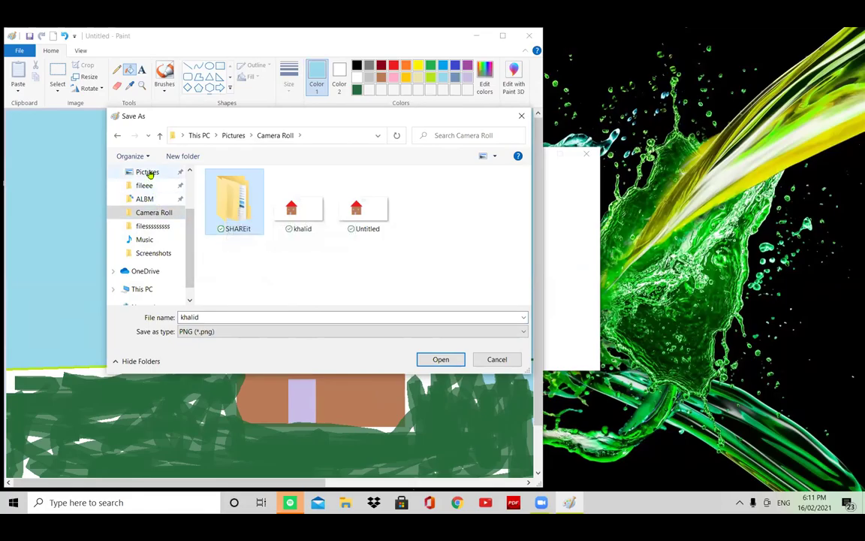
key(Return)
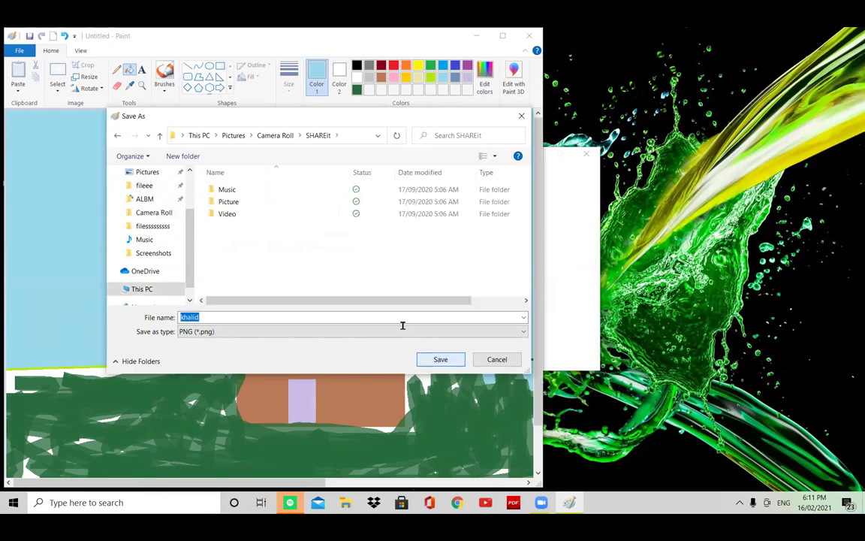
click(427, 363)
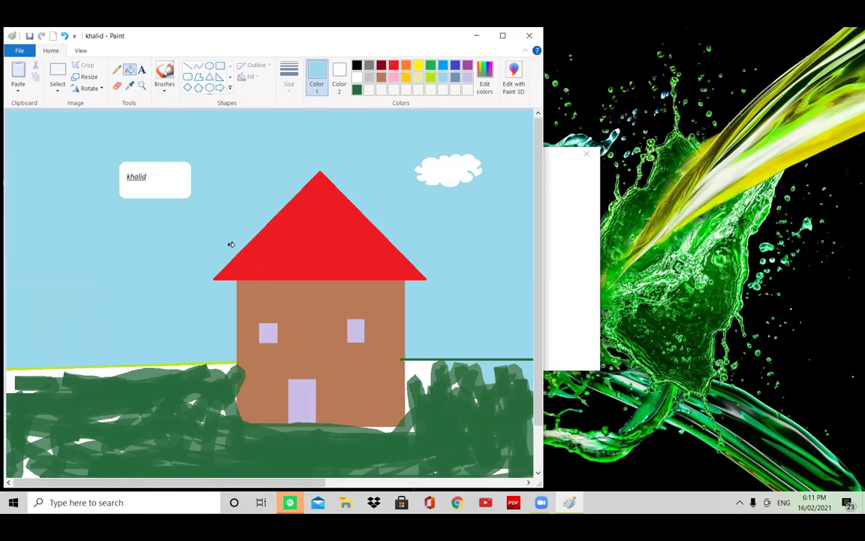
Step: Close the saved picture's Paint window and relaunch Paint from the Windows search
click(532, 38)
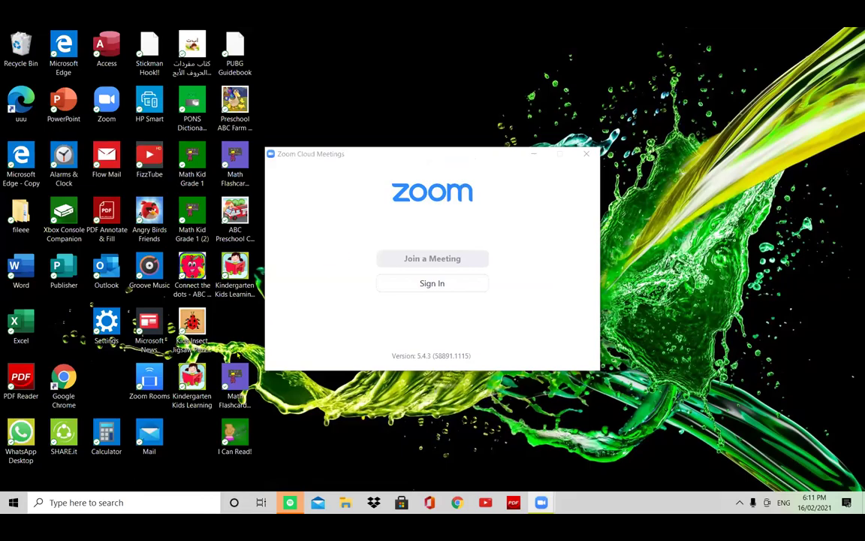
click(161, 506)
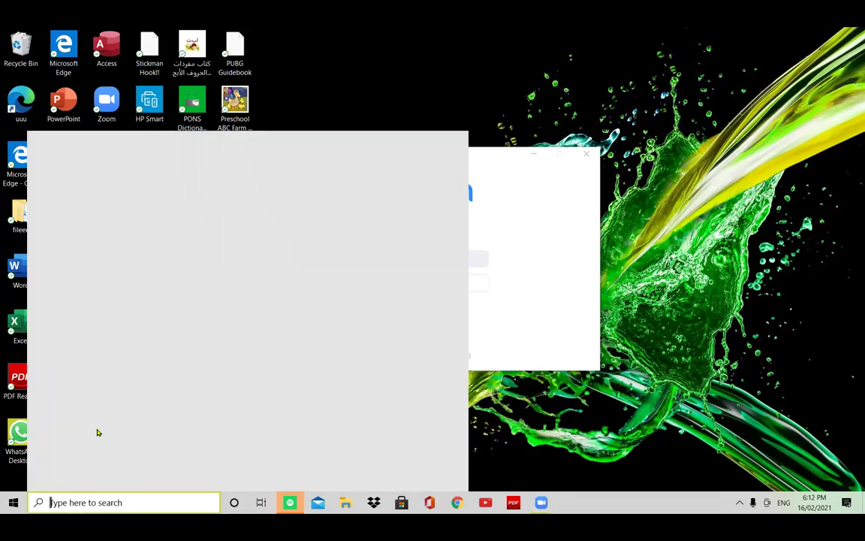
click(75, 360)
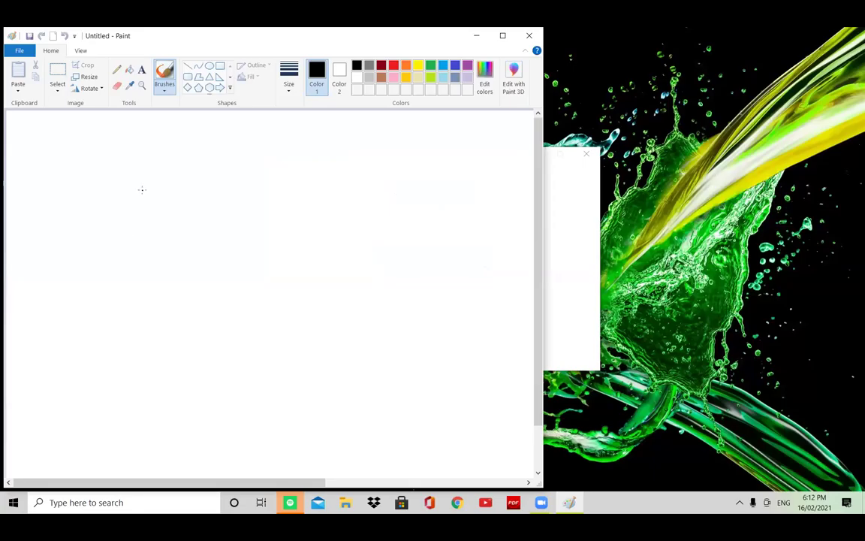
Step: Start opening an existing picture, browse to the Pictures folder and select the Camera Roll folder
click(21, 51)
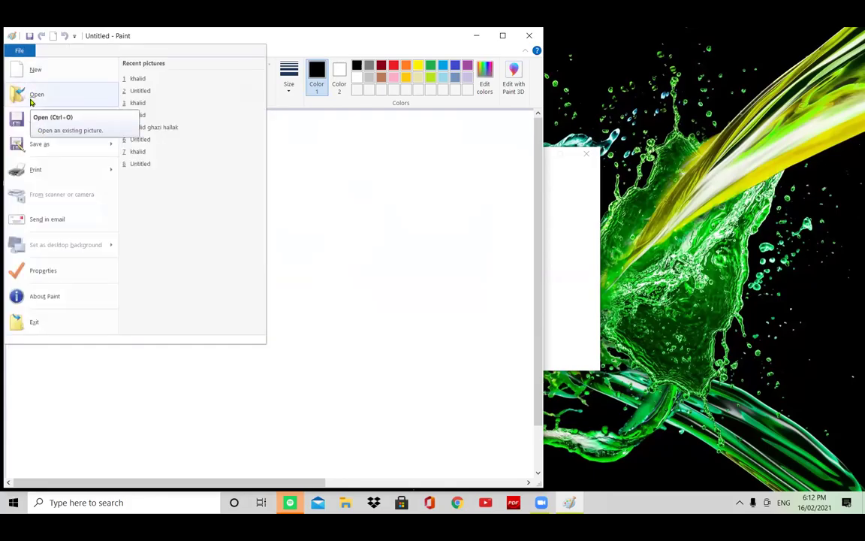
click(34, 99)
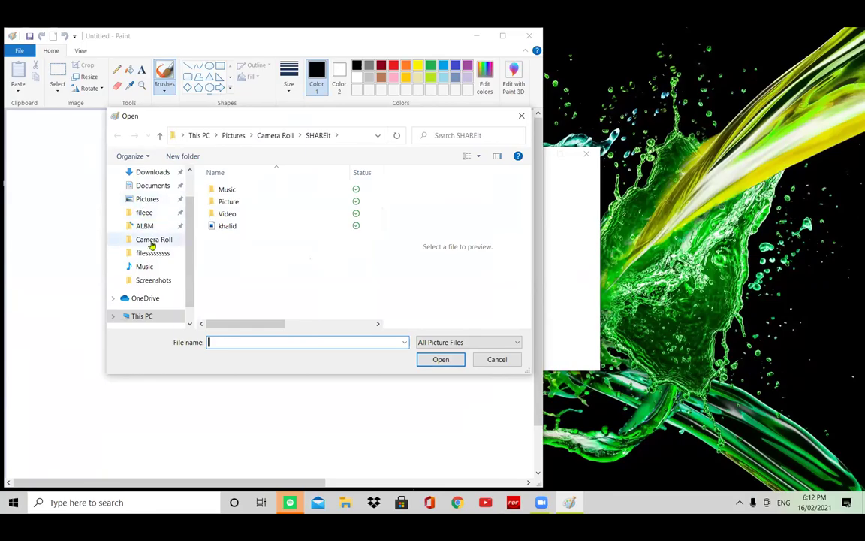
click(148, 200)
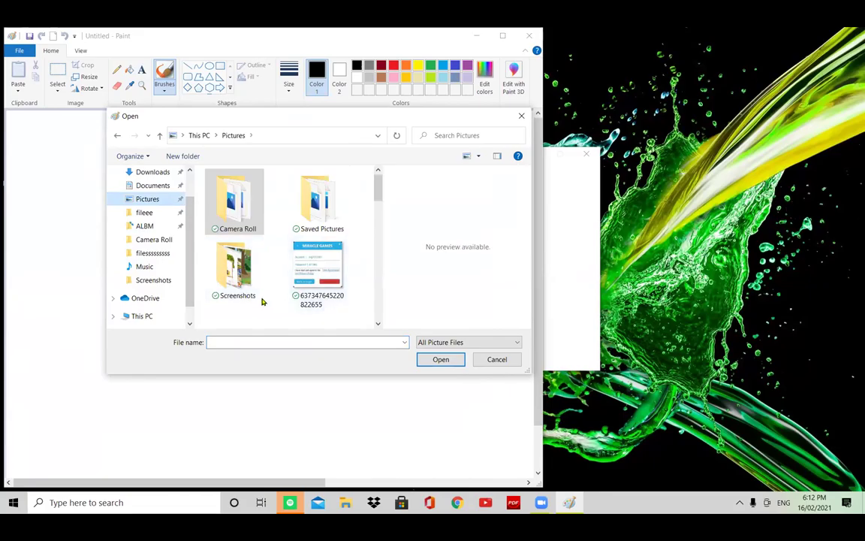
click(246, 225)
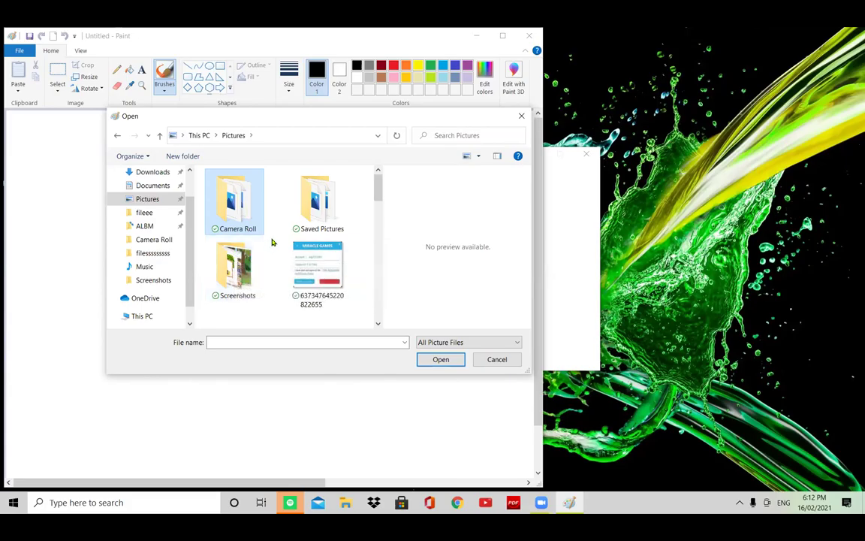
Step: Look through the whole Pictures folder for the saved house picture
scroll(283, 233, down, 5)
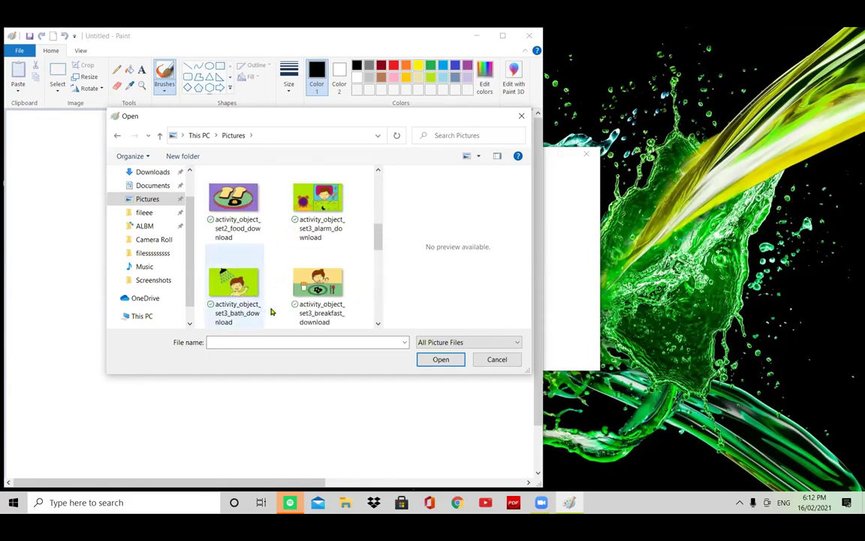
scroll(272, 312, up, 5)
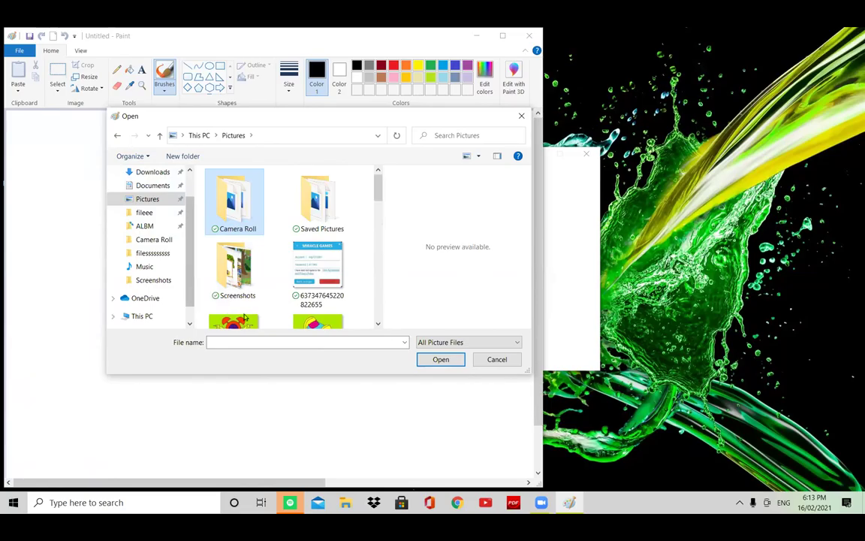
scroll(244, 318, down, 3)
scroll(295, 340, down, 12)
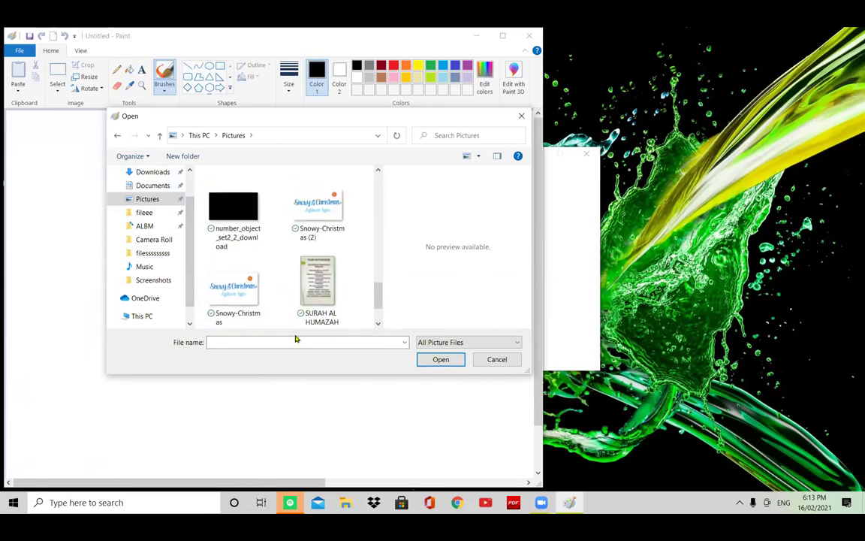
scroll(295, 339, down, 2)
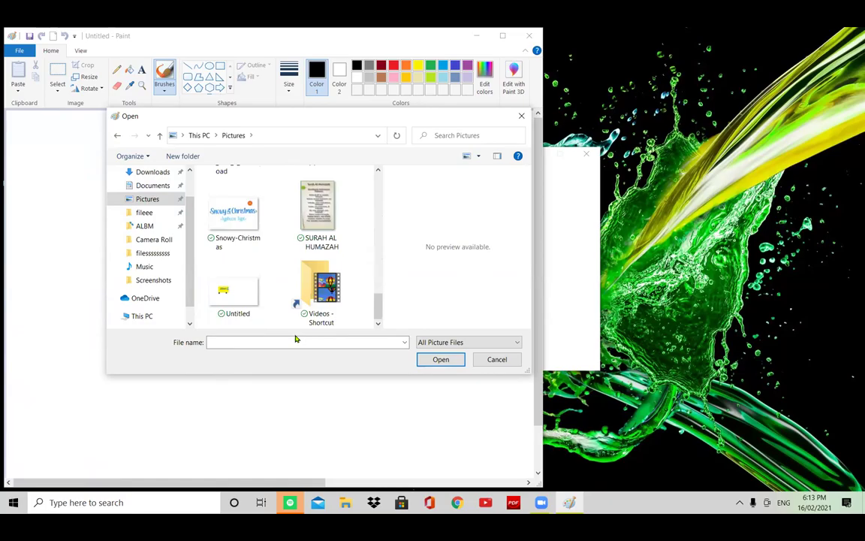
scroll(295, 340, up, 2)
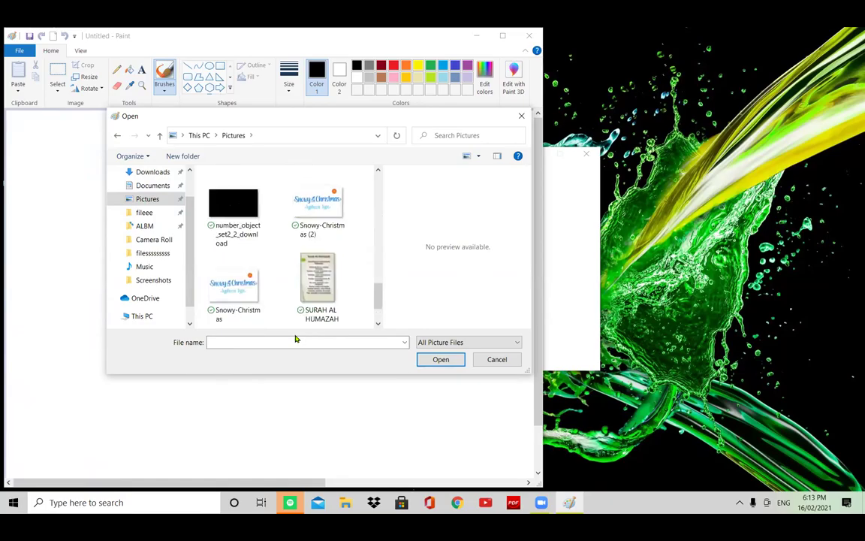
scroll(274, 279, down, 2)
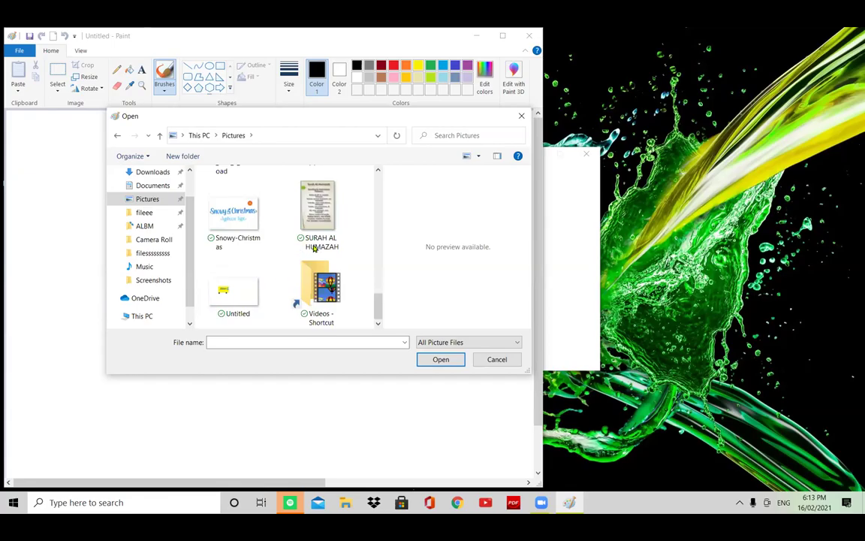
click(378, 172)
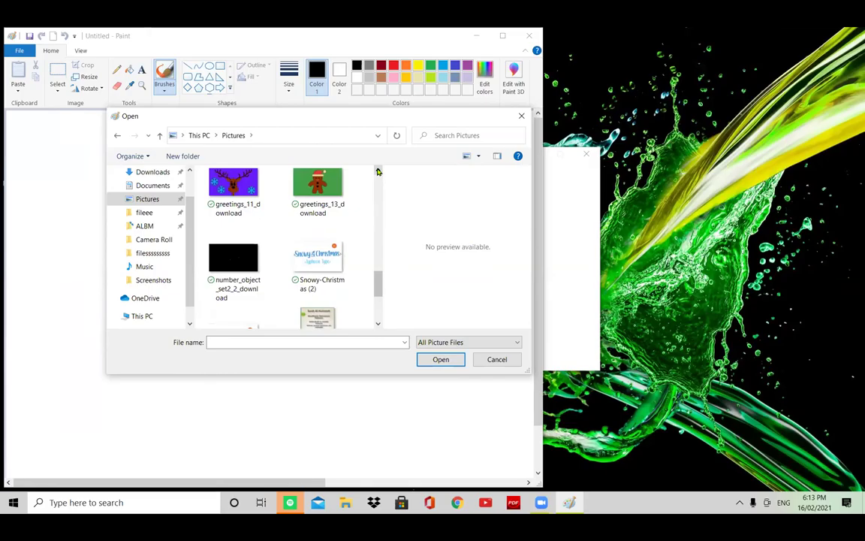
click(378, 171)
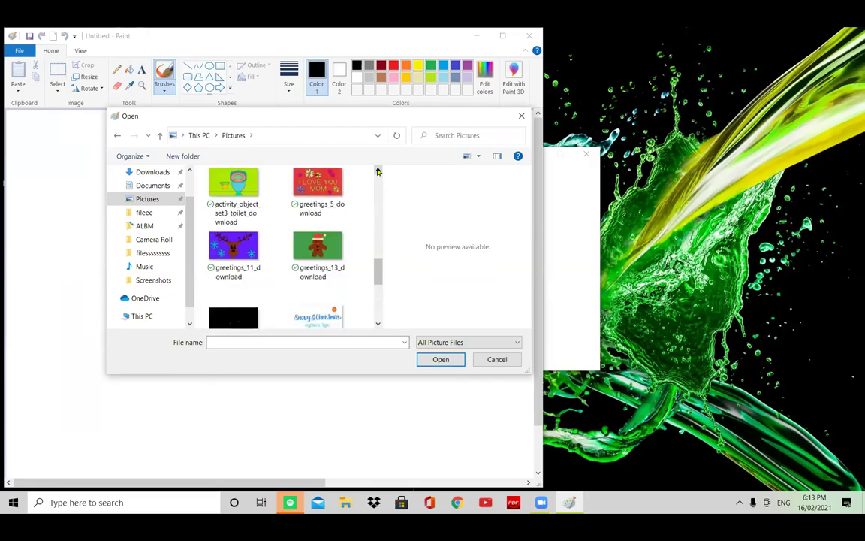
click(378, 171)
click(378, 171)
click(379, 171)
click(379, 172)
click(379, 171)
click(378, 172)
click(378, 172)
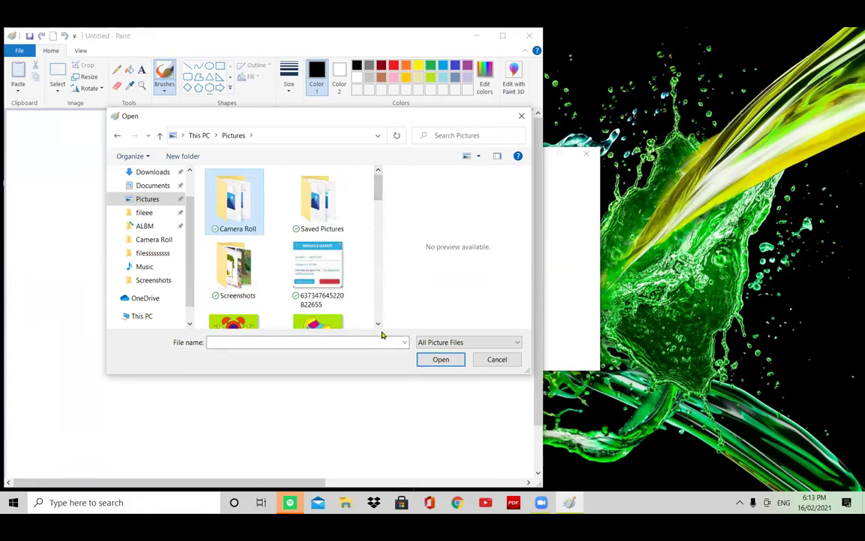
click(356, 342)
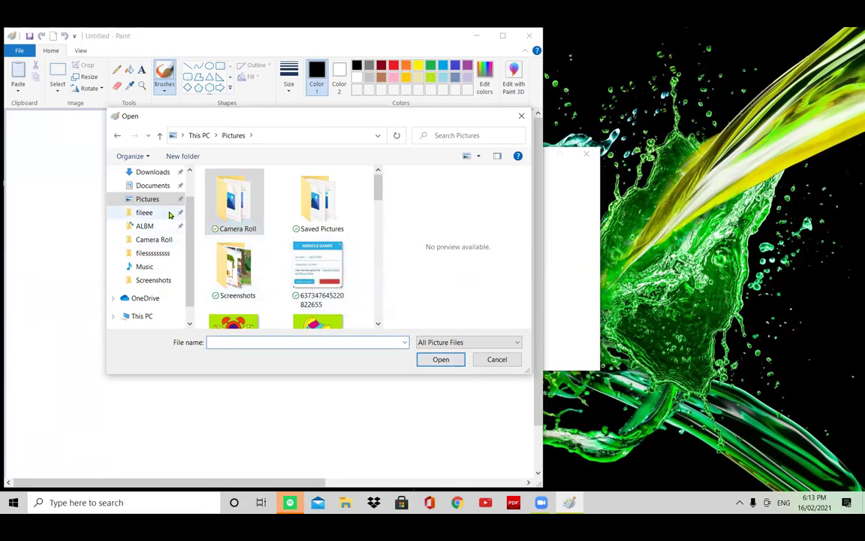
Step: Switch to This PC and look through its folders and drives for the saved picture's location
click(139, 315)
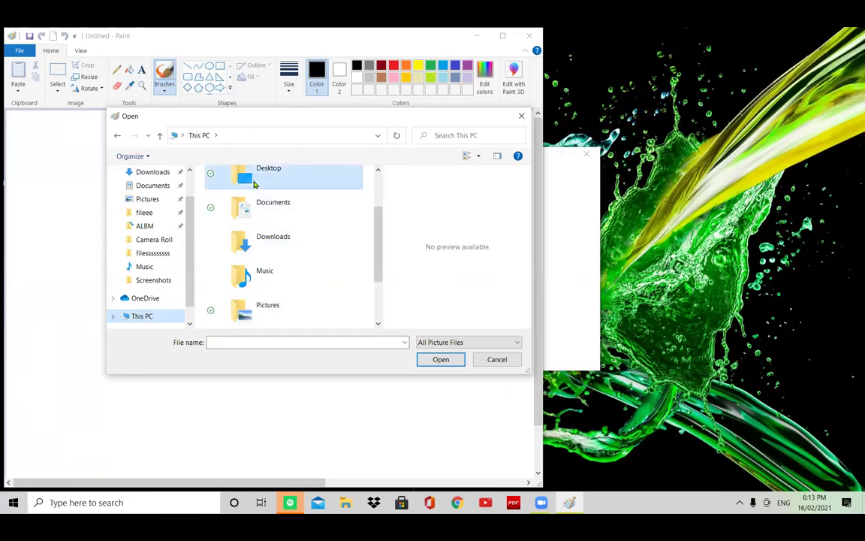
scroll(253, 185, up, 1)
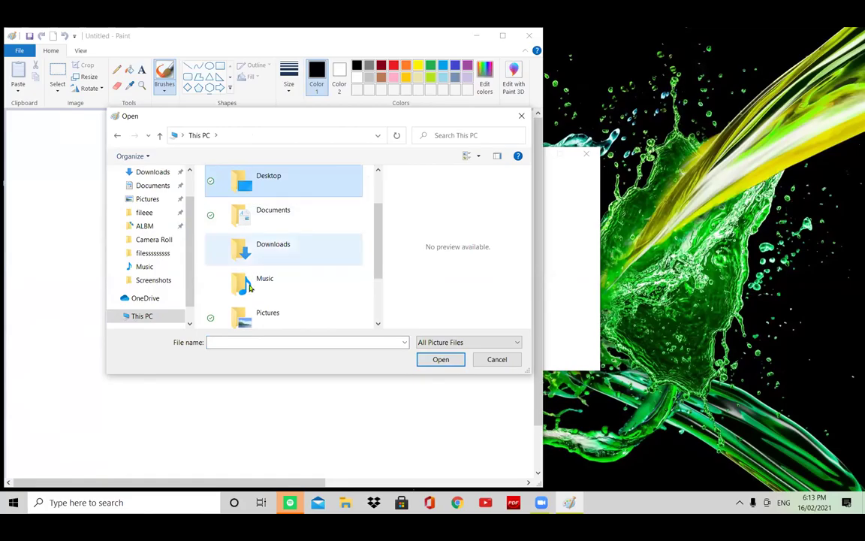
click(264, 337)
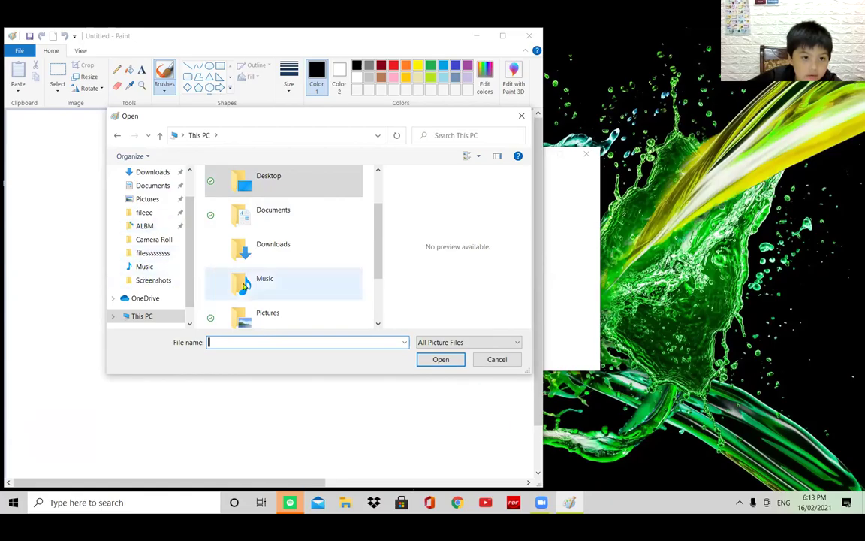
click(373, 281)
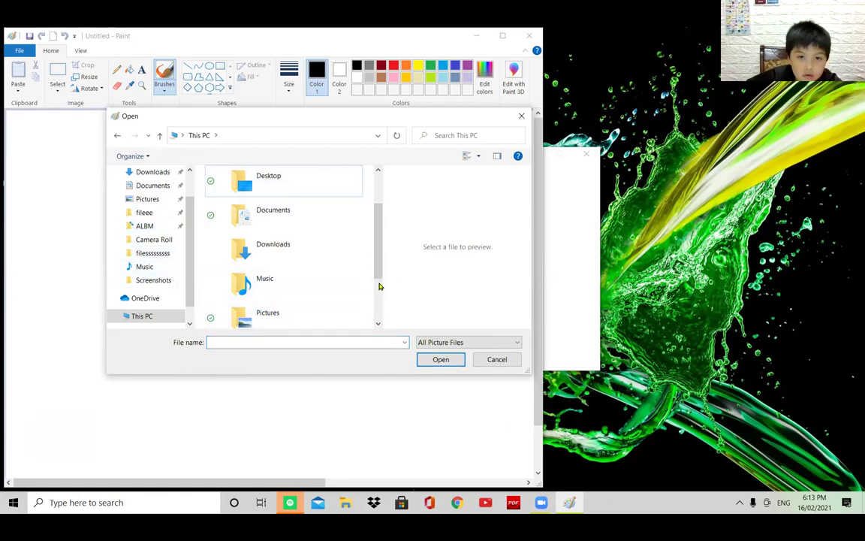
drag(378, 261, 388, 302)
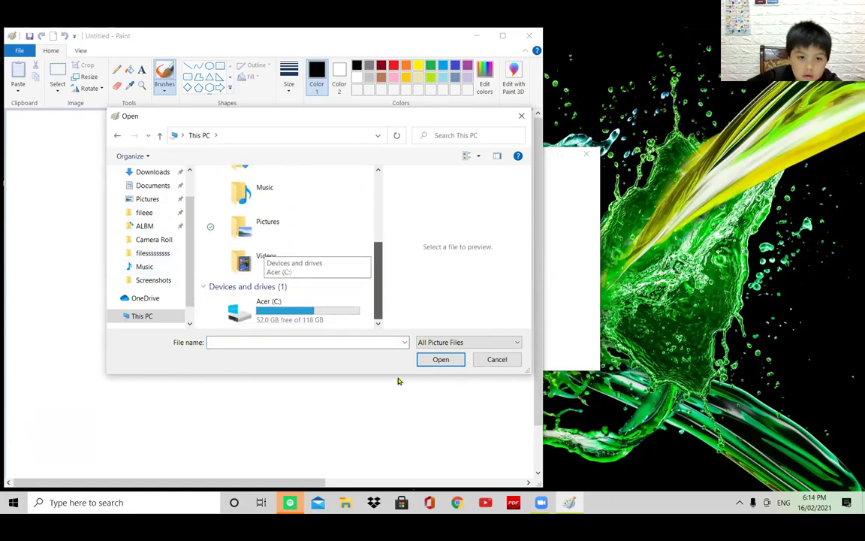
drag(399, 380, 396, 371)
scroll(349, 225, up, 3)
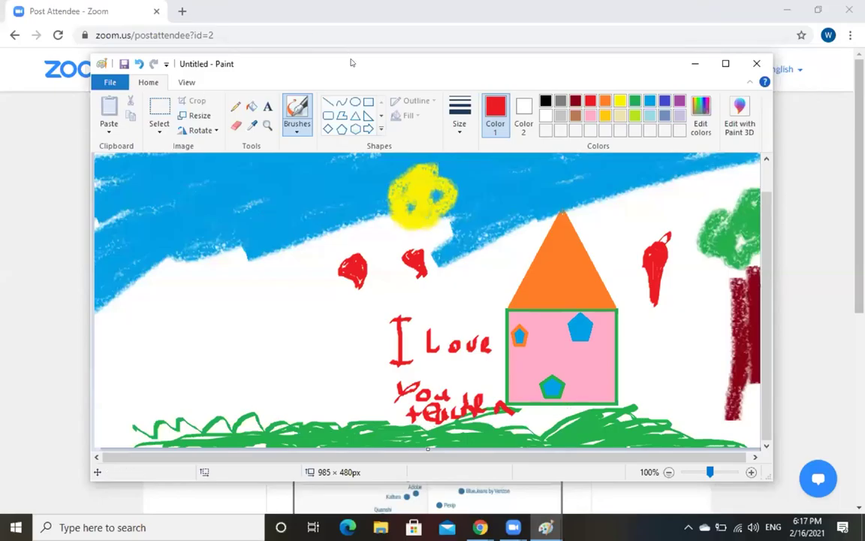
Step: Save the untitled orange-roofed house picture to the Desktop as a PNG, using the student's first name as file name
click(763, 68)
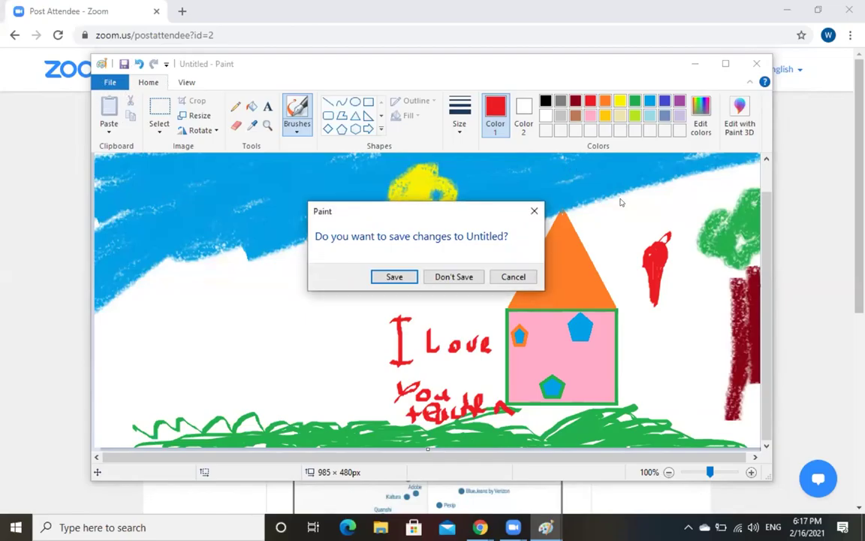
click(534, 211)
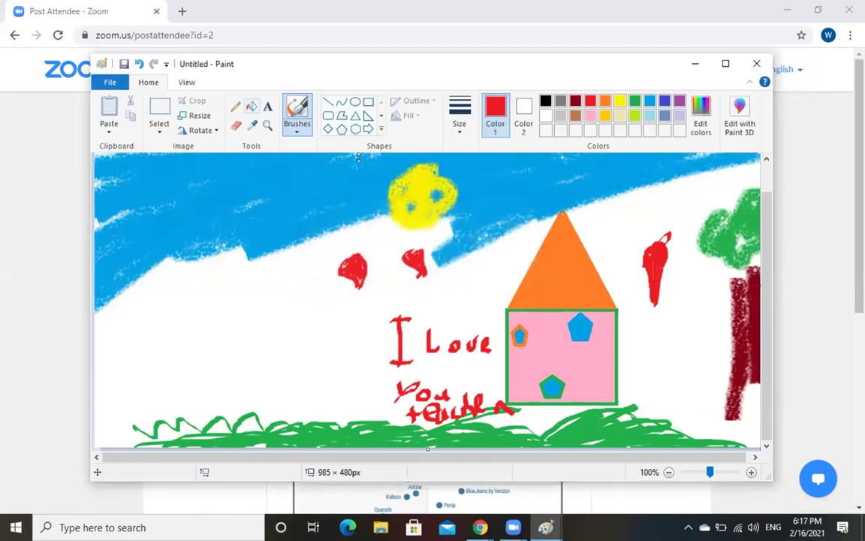
click(111, 84)
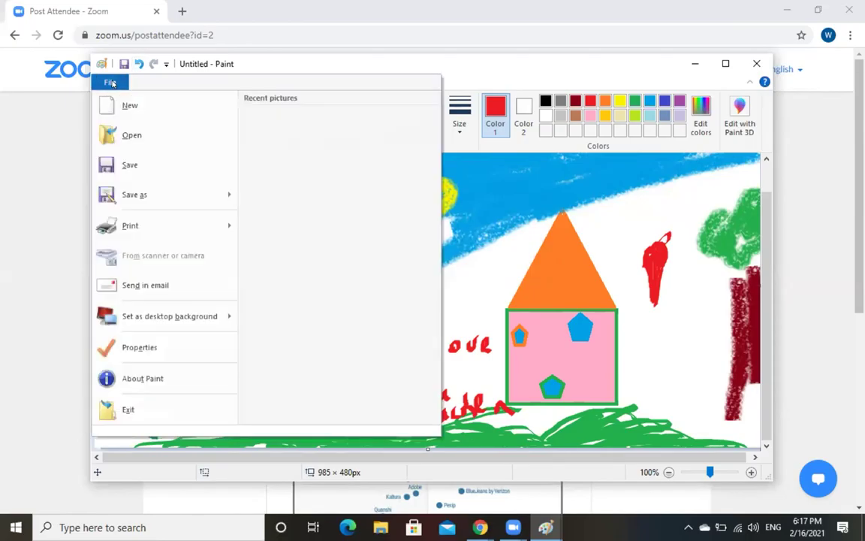
click(126, 166)
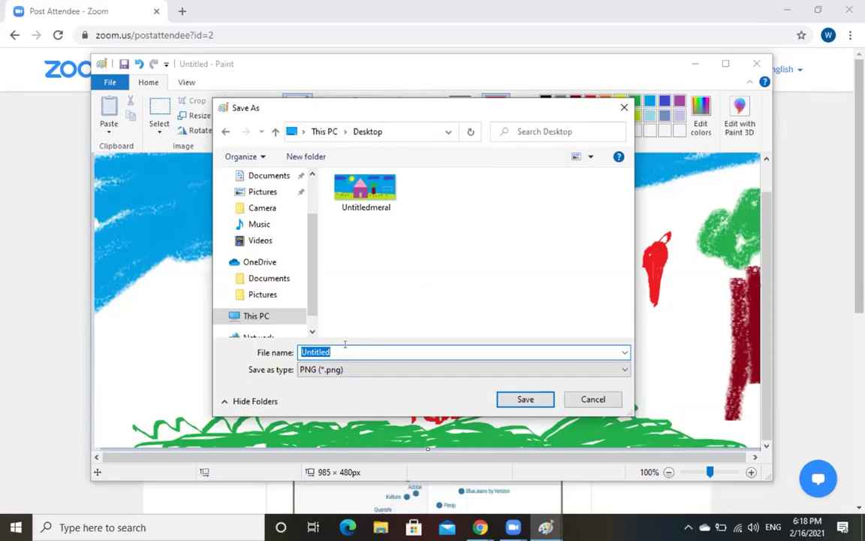
text(meral)
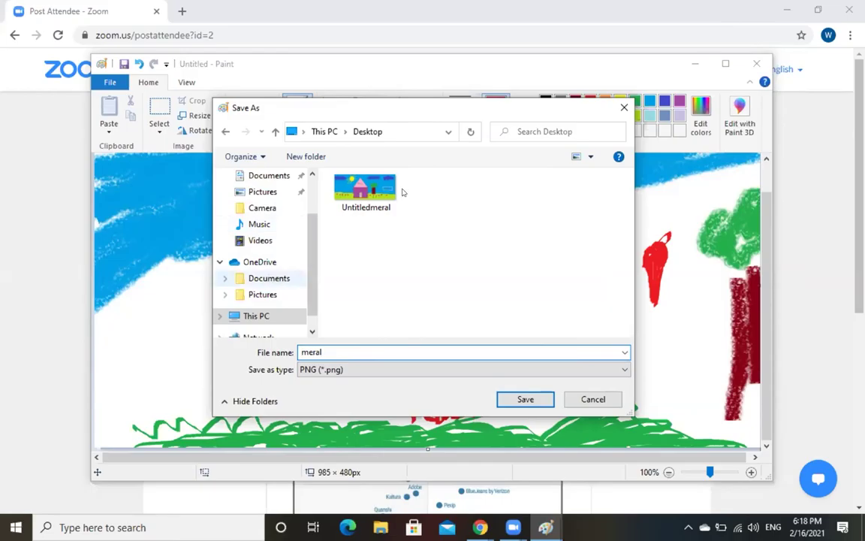
click(540, 399)
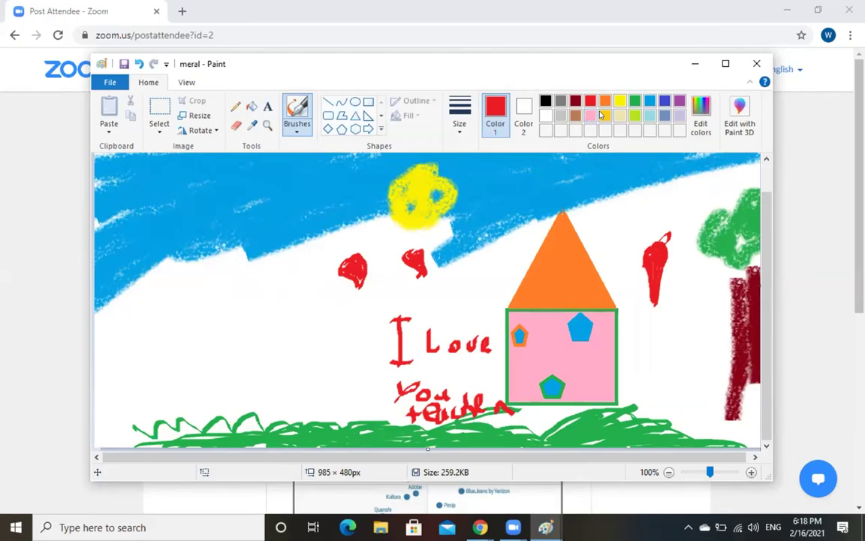
Step: Close the Paint and browser windows, and reopen the newly saved picture from the desktop
click(754, 62)
click(849, 9)
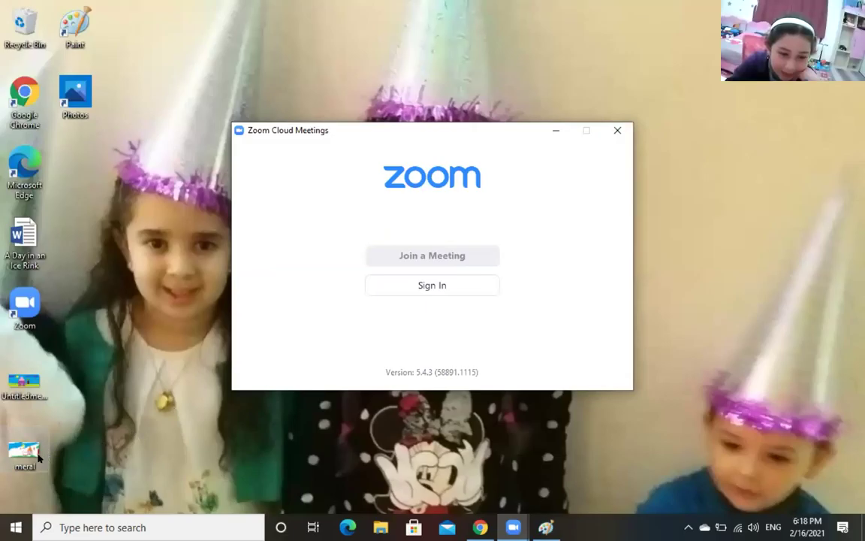
click(38, 457)
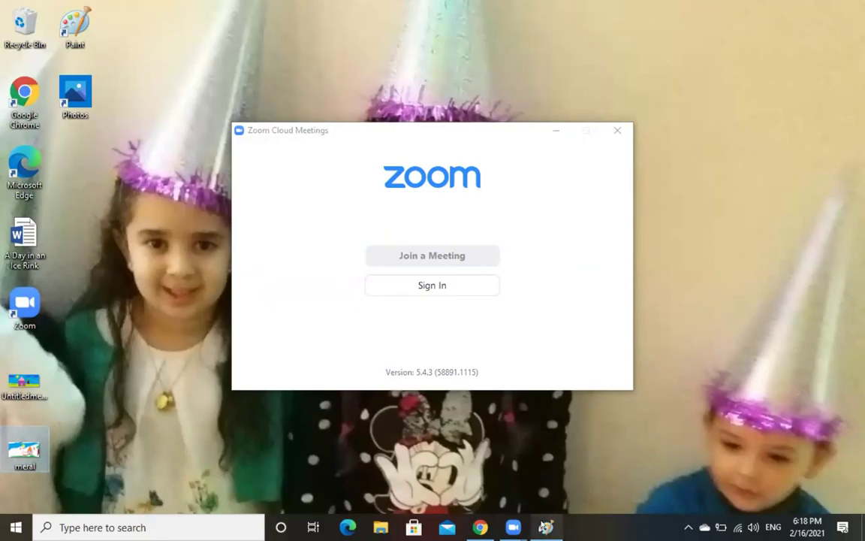
mouse_move(546, 527)
click(542, 503)
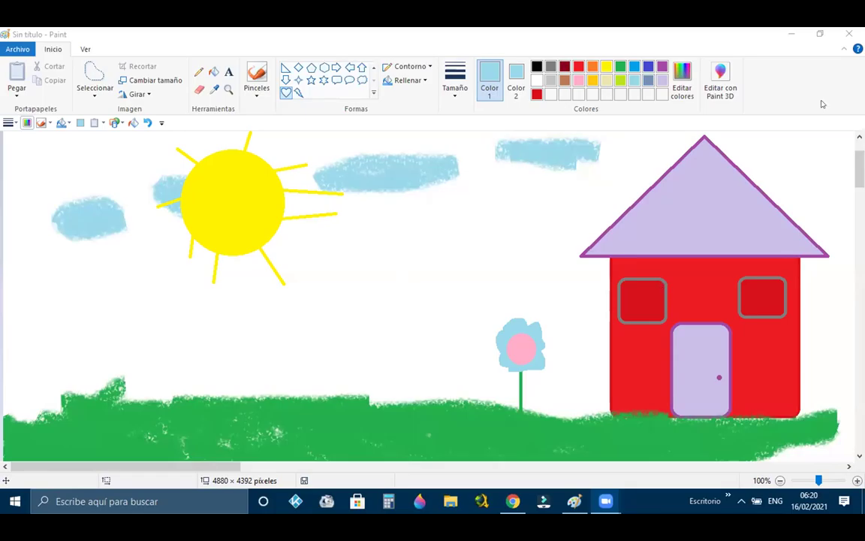
Step: Start saving the untitled picture of the red house with the purple roof
click(14, 43)
click(18, 49)
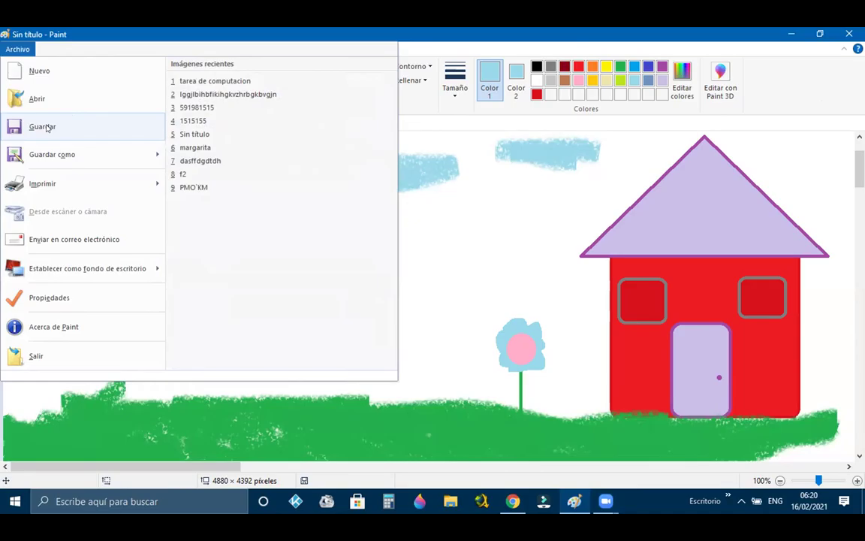
key(Escape)
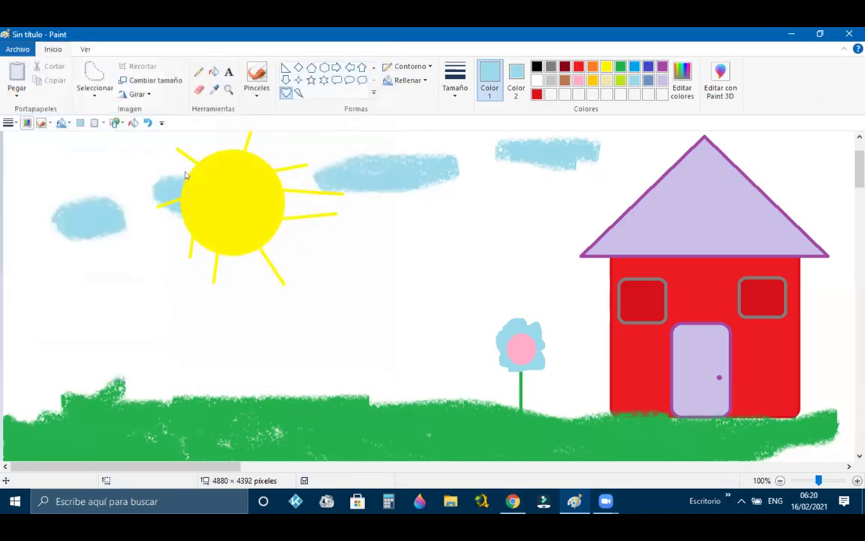
key(ctrl+g)
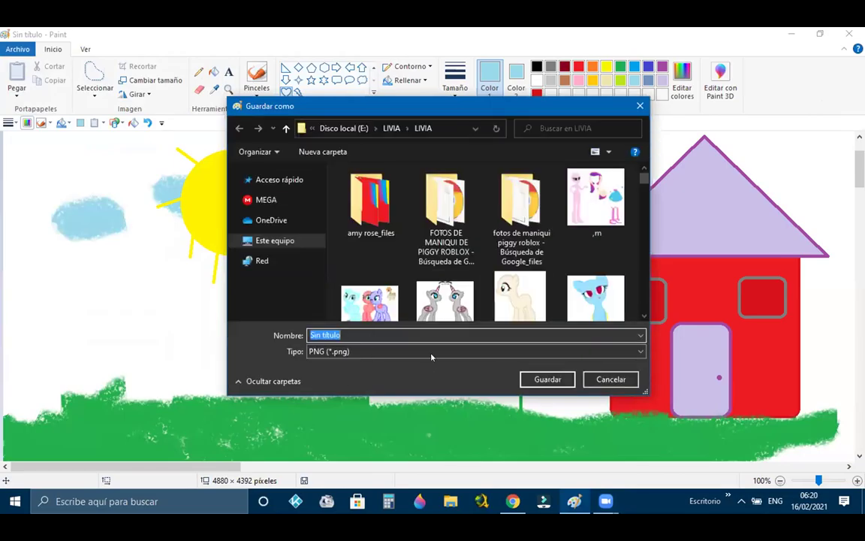
Step: Try to save the picture as a PNG in the current folder, using the student's first name as file name
click(421, 327)
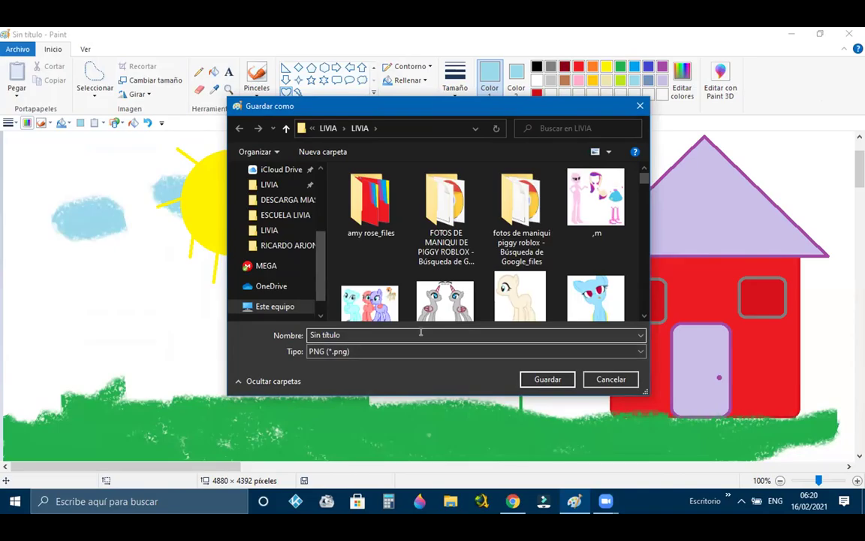
key(BackSpace)
key(BackSpace)
key(BackSpace)
key(BackSpace)
key(BackSpace)
key(BackSpace)
key(BackSpace)
key(BackSpace)
key(BackSpace)
key(BackSpace)
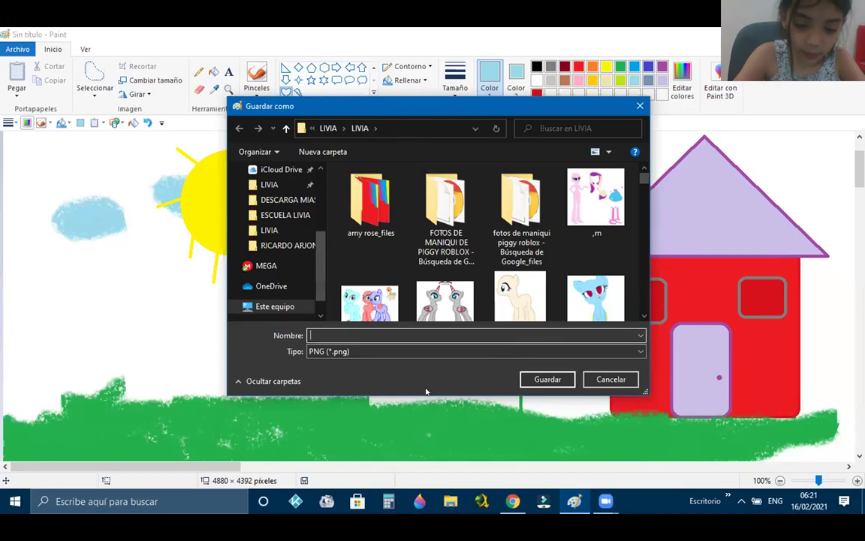
text(l)
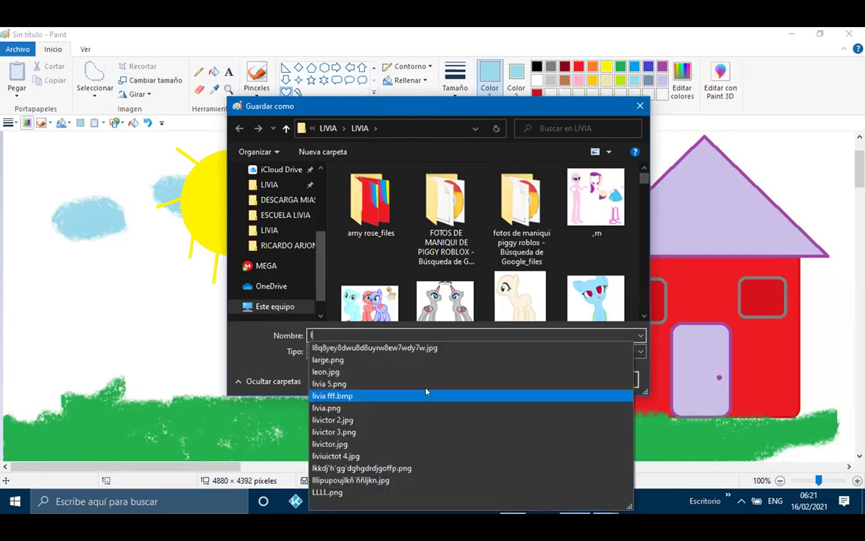
key(BackSpace)
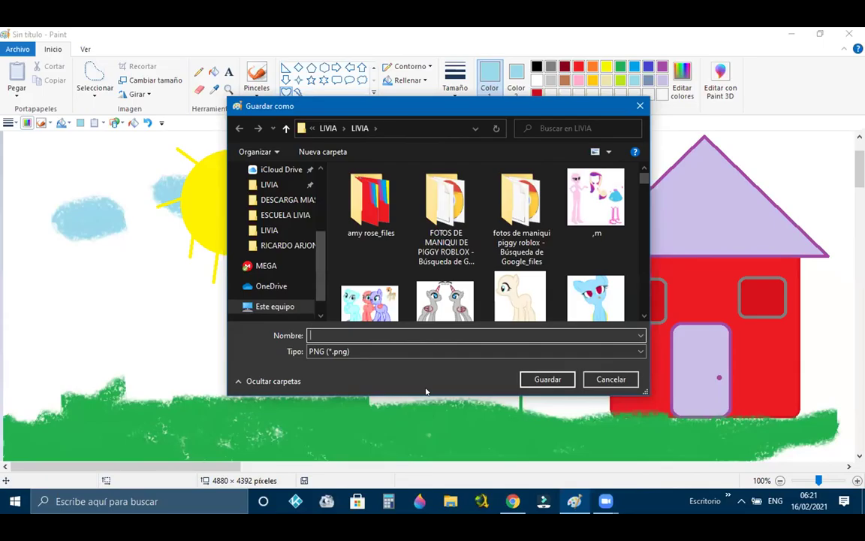
text(Li)
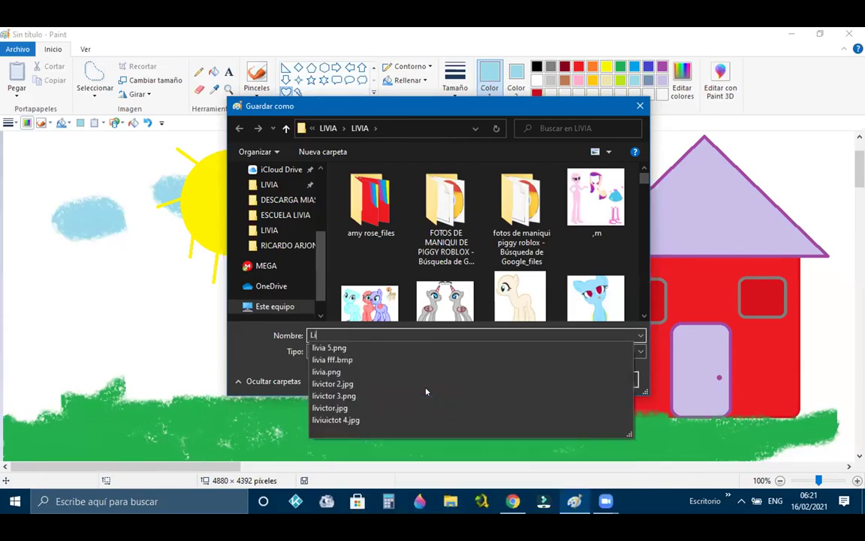
text(via)
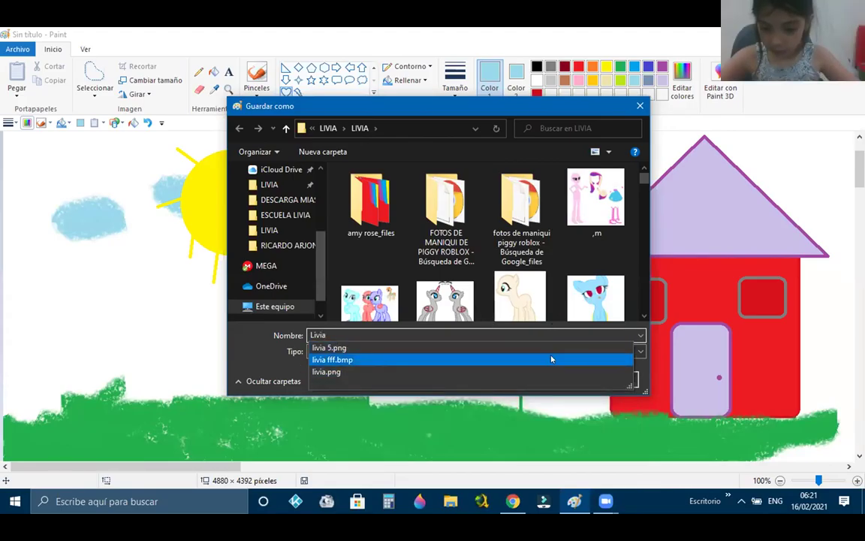
key(Return)
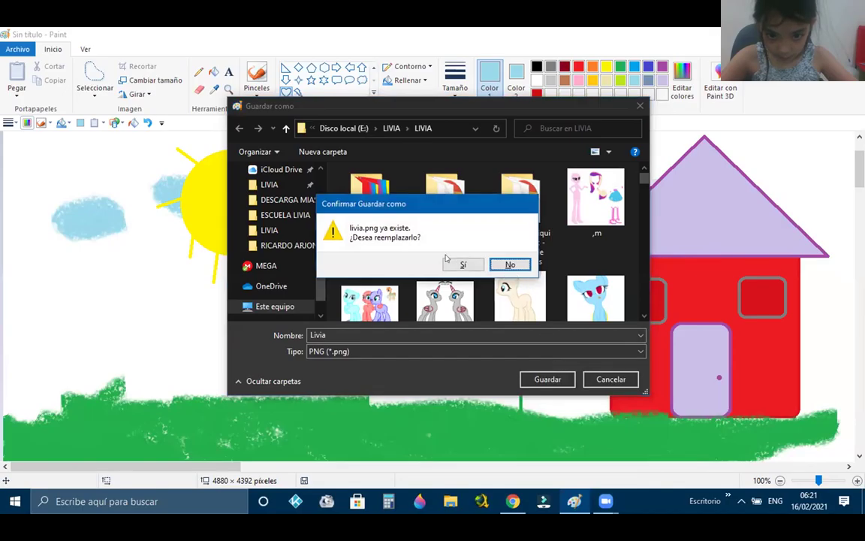
click(510, 265)
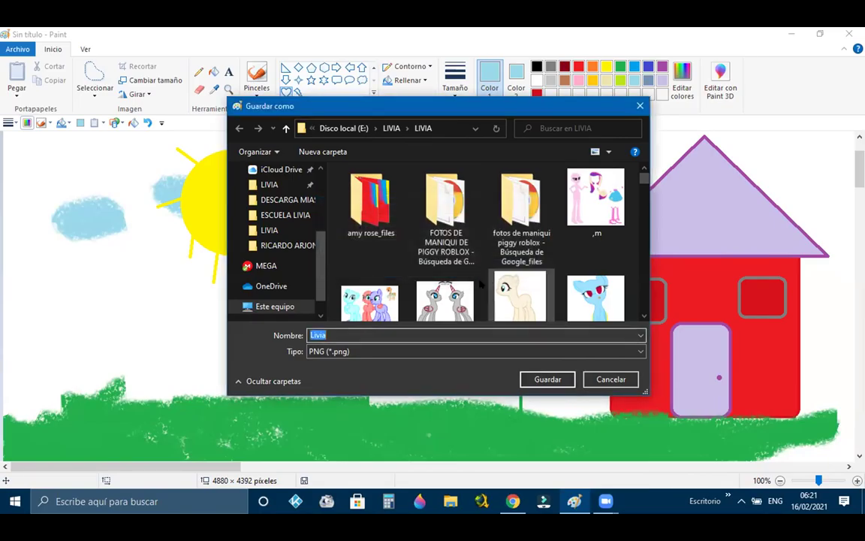
Step: Save the red house picture to the Desktop as a PNG, named with the student's first name followed by 7
scroll(264, 216, up, 1)
scroll(265, 216, up, 3)
click(272, 195)
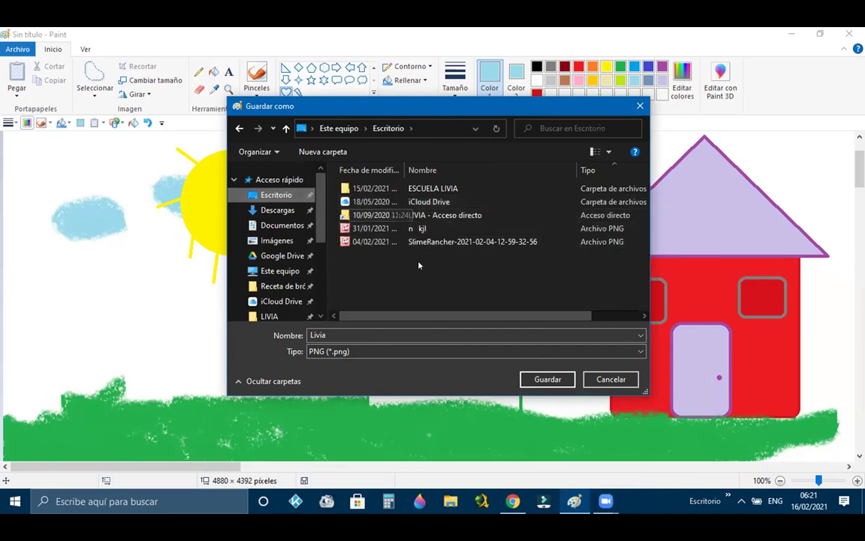
double_click(404, 335)
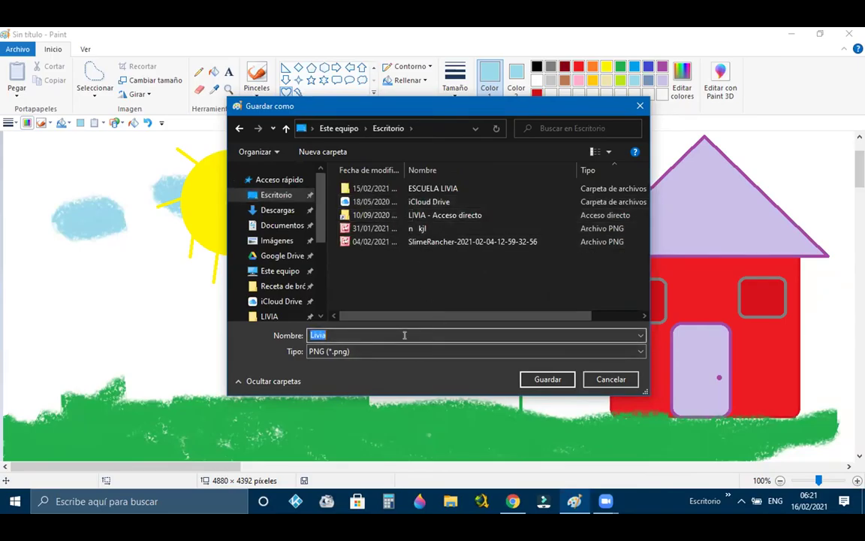
key(BackSpace)
text(Li)
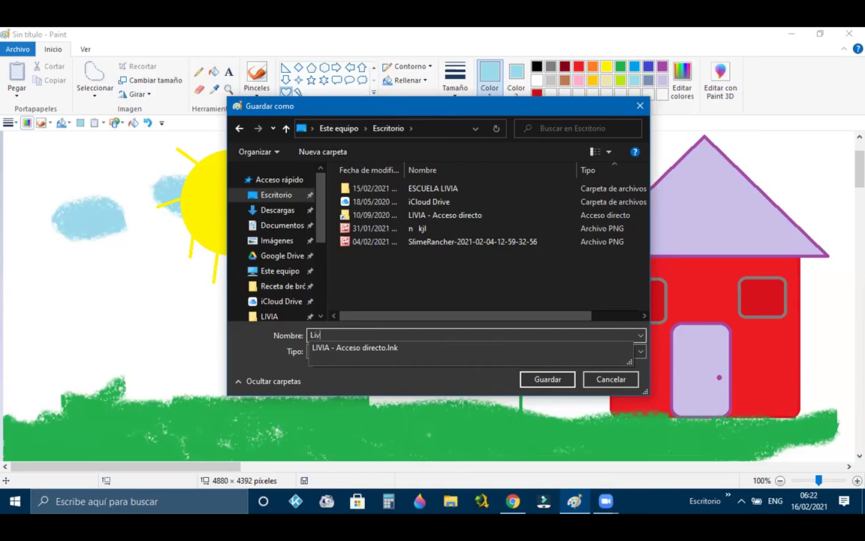
text(a)
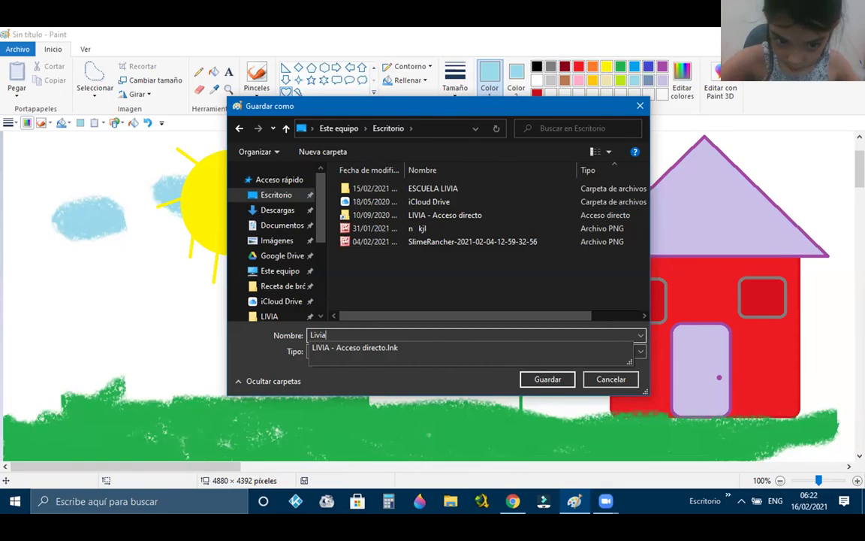
text(7)
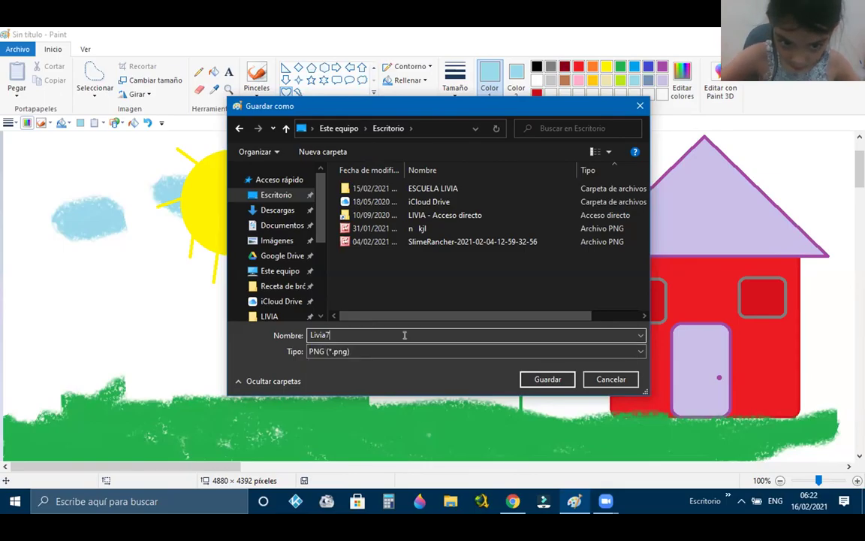
click(552, 380)
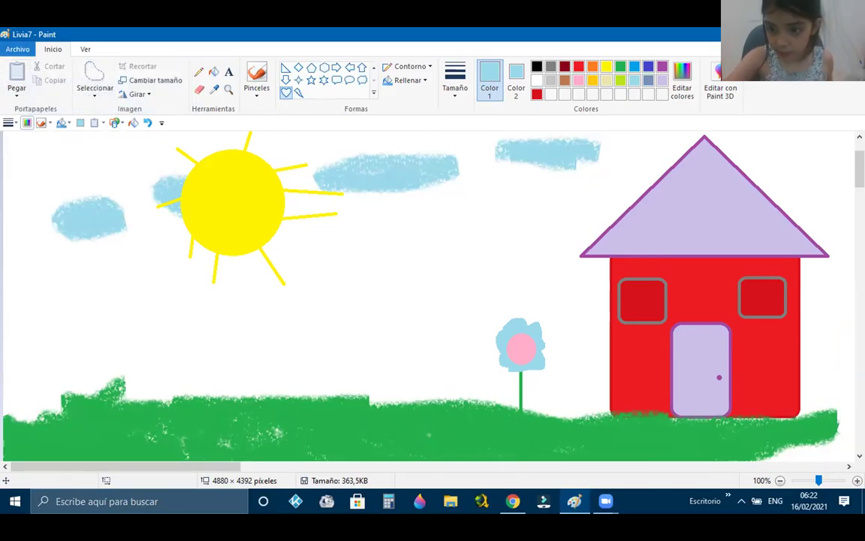
Step: Close Paint, start it again and open the newly saved red house picture from the Desktop
click(848, 34)
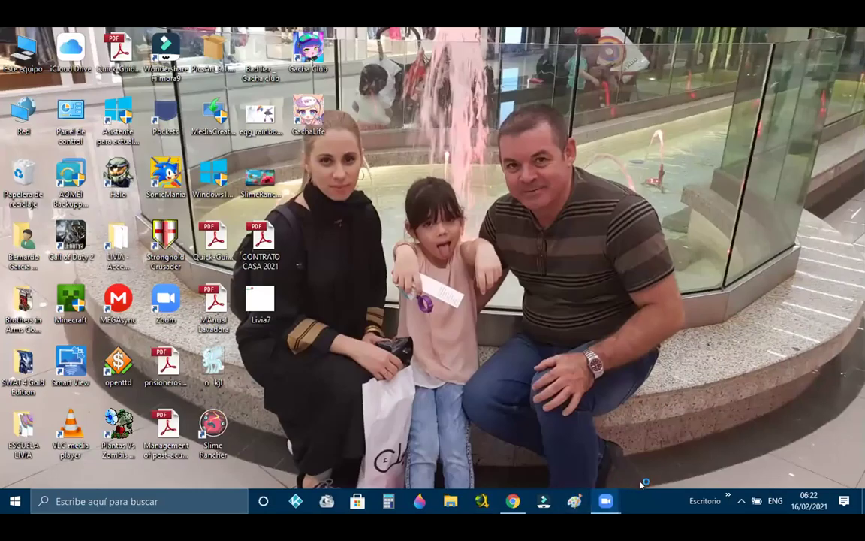
click(575, 501)
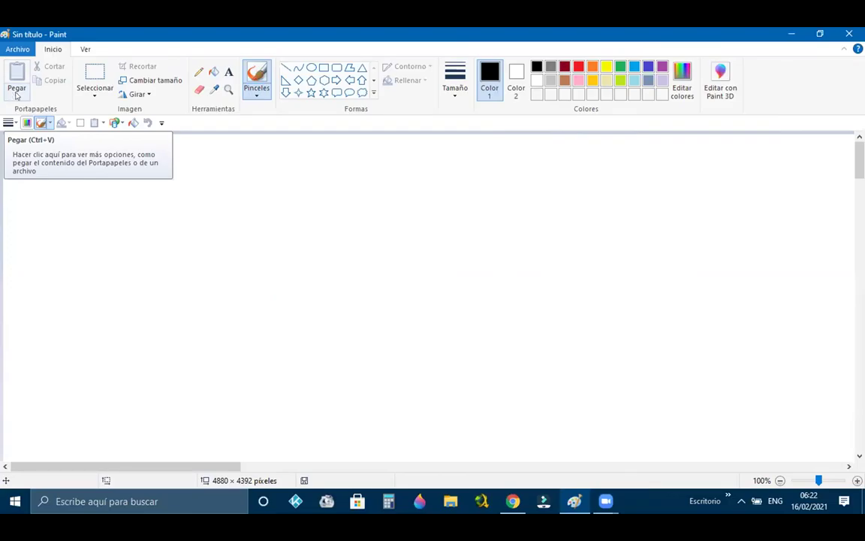
click(17, 48)
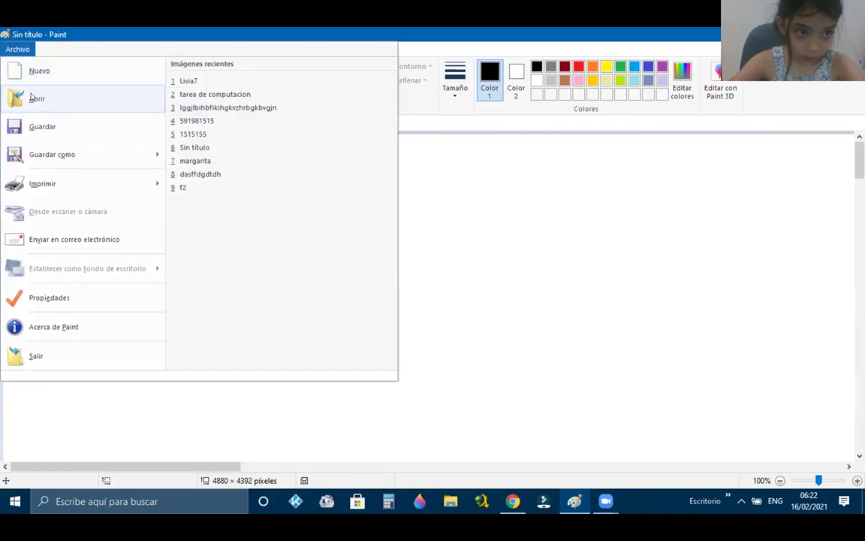
click(27, 98)
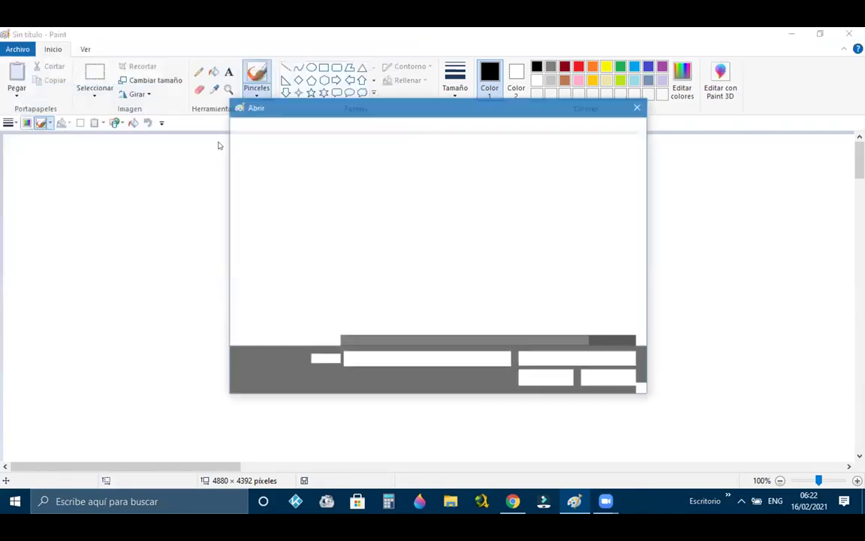
click(456, 242)
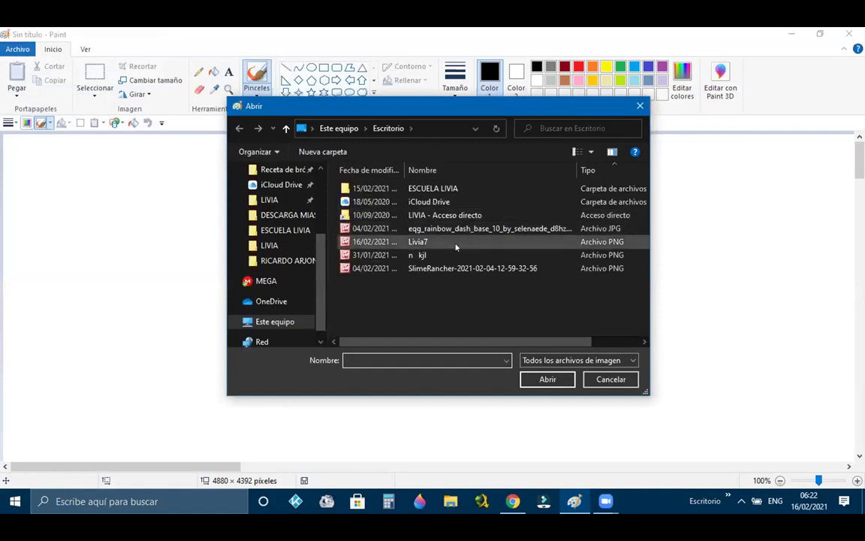
click(540, 378)
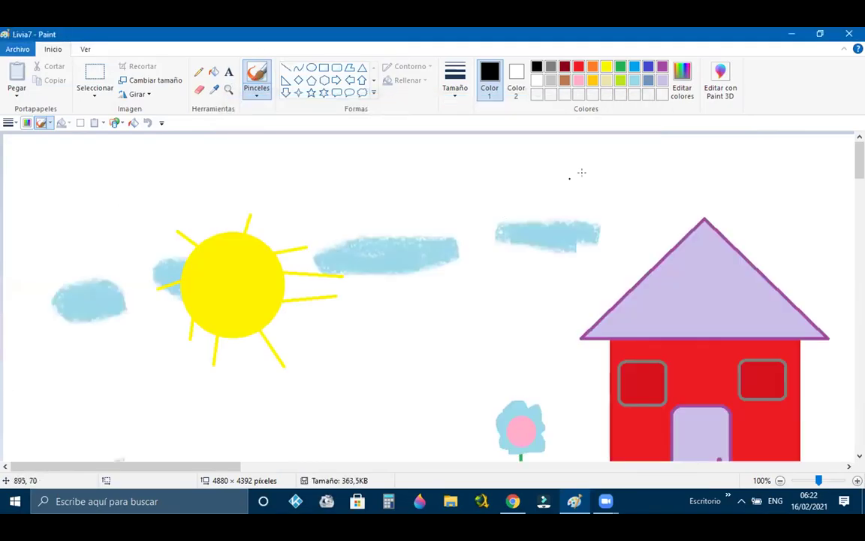
scroll(486, 155, down, 5)
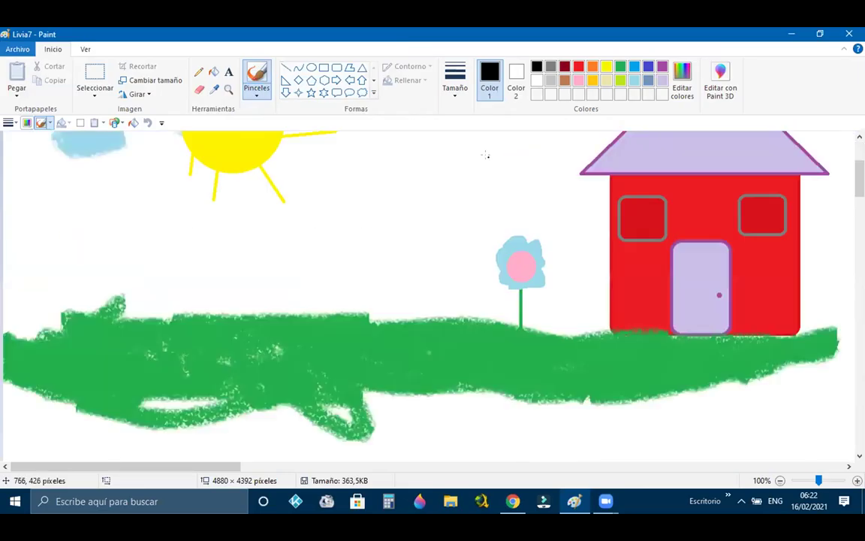
scroll(502, 163, up, 2)
scroll(501, 164, up, 2)
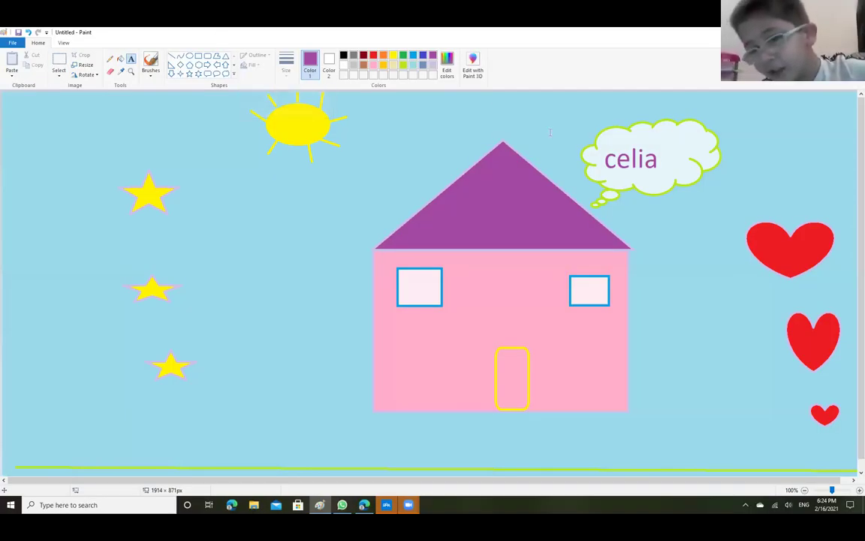
Step: Start saving the untitled picture of the pink house with the purple roof
click(12, 45)
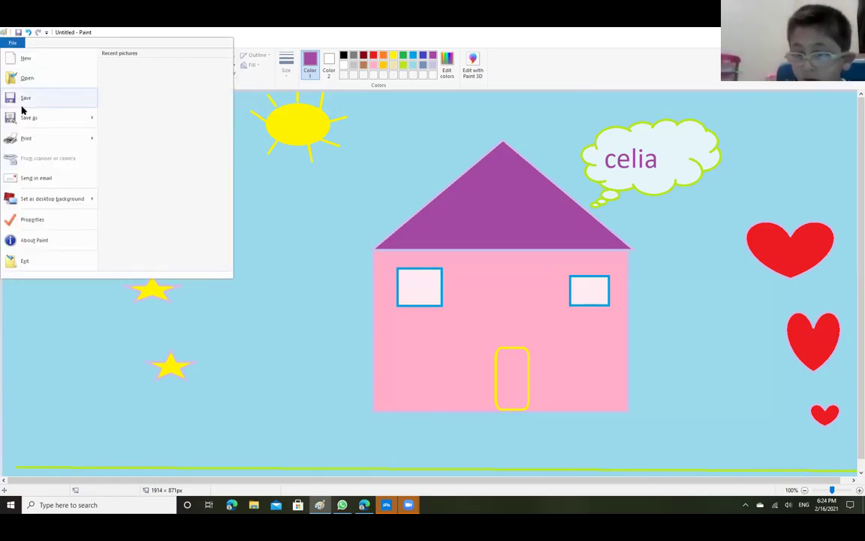
click(22, 98)
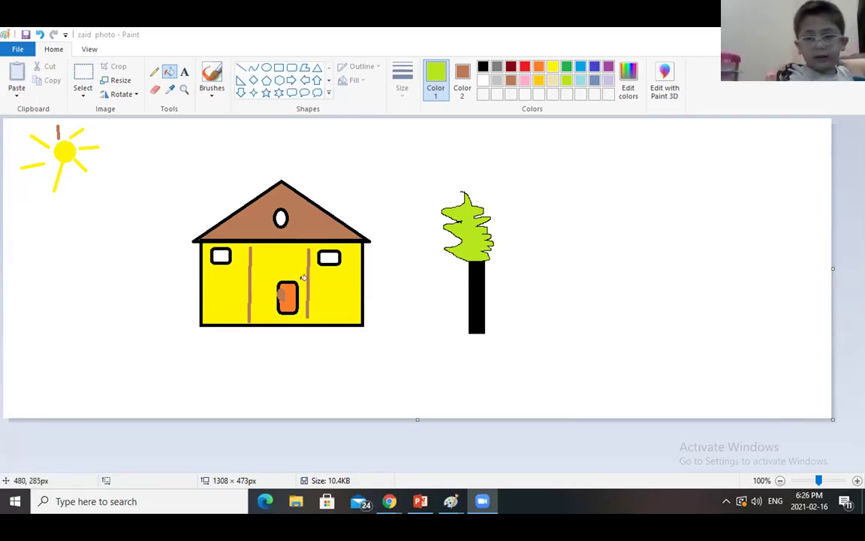
Step: Fill the white background around the yellow house and the tree with light turquoise
click(511, 244)
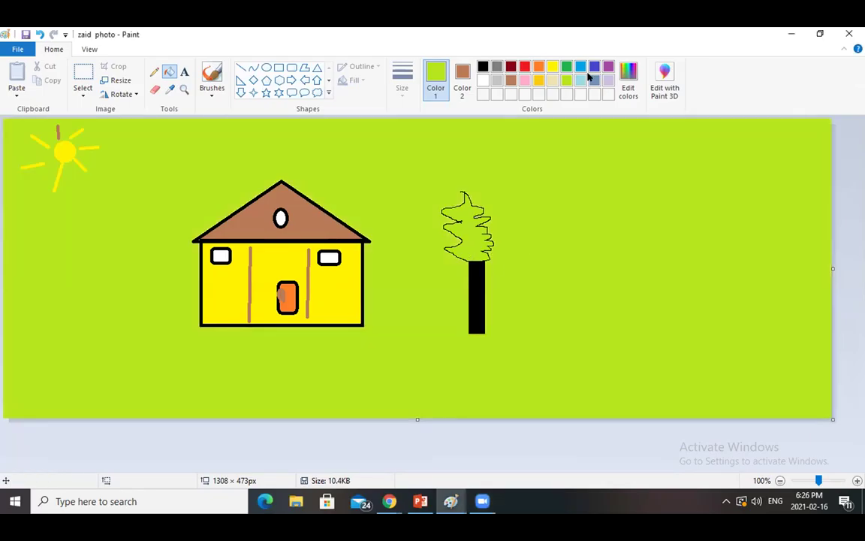
click(637, 185)
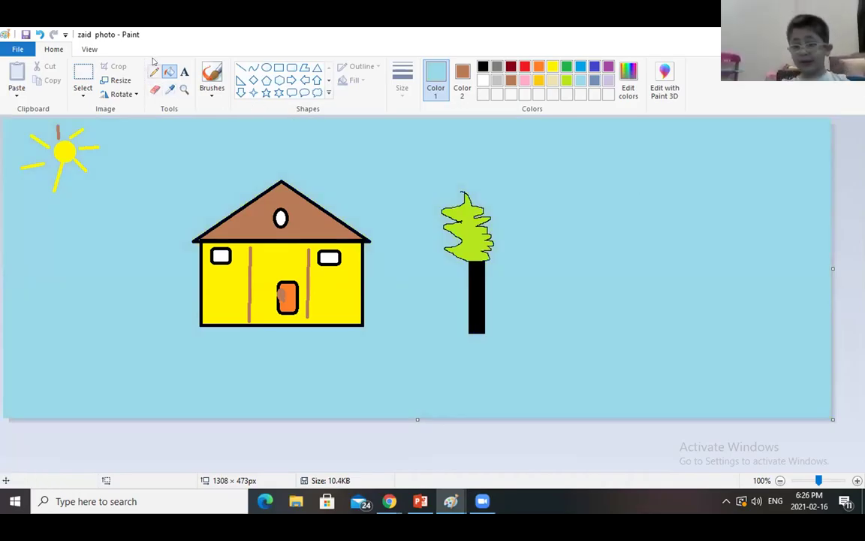
Step: Save the yellow house picture as a PNG in the student's own Desktop folder, replacing the existing file of the same name
click(18, 49)
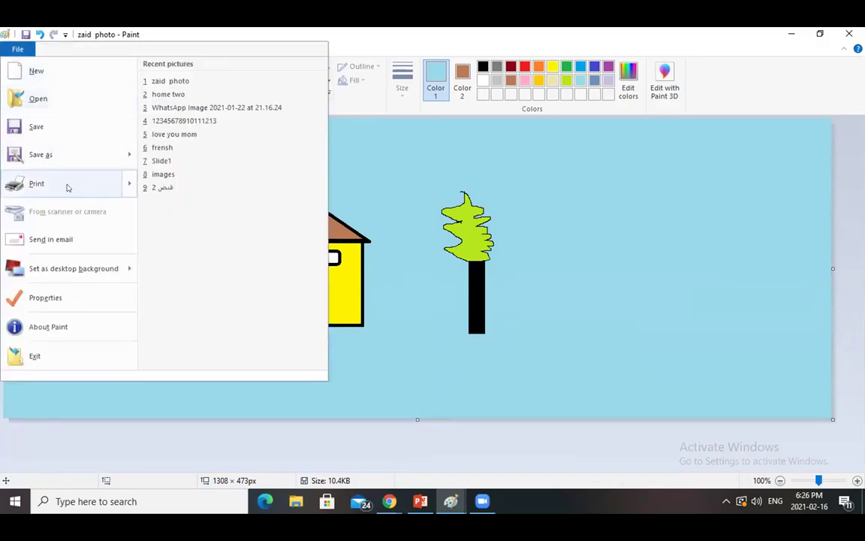
mouse_move(57, 157)
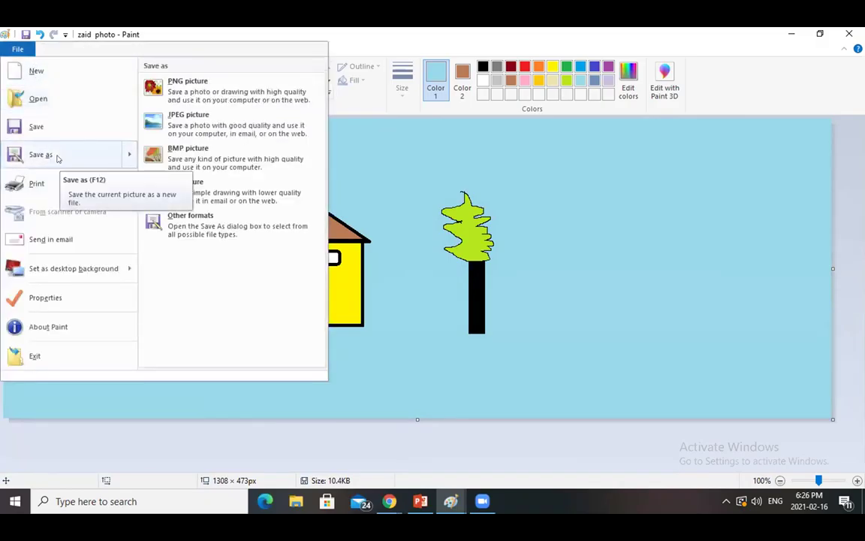
key(Escape)
key(Escape)
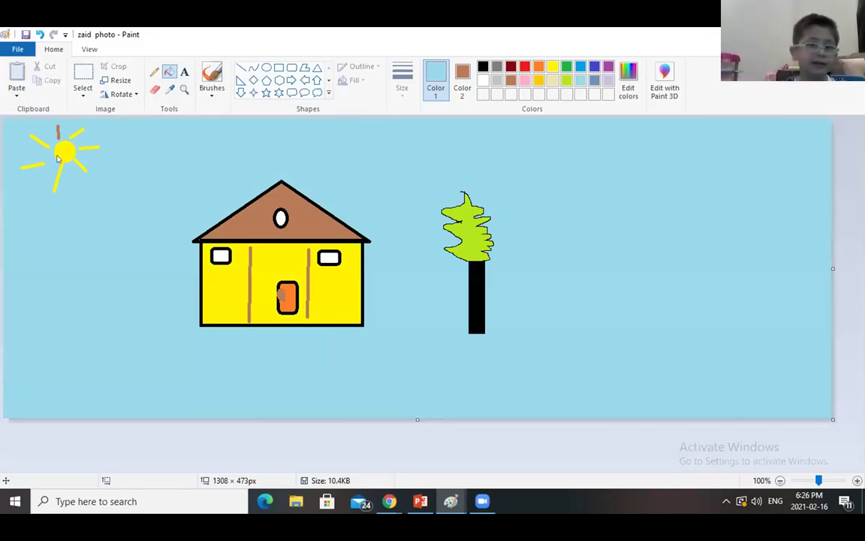
key(F12)
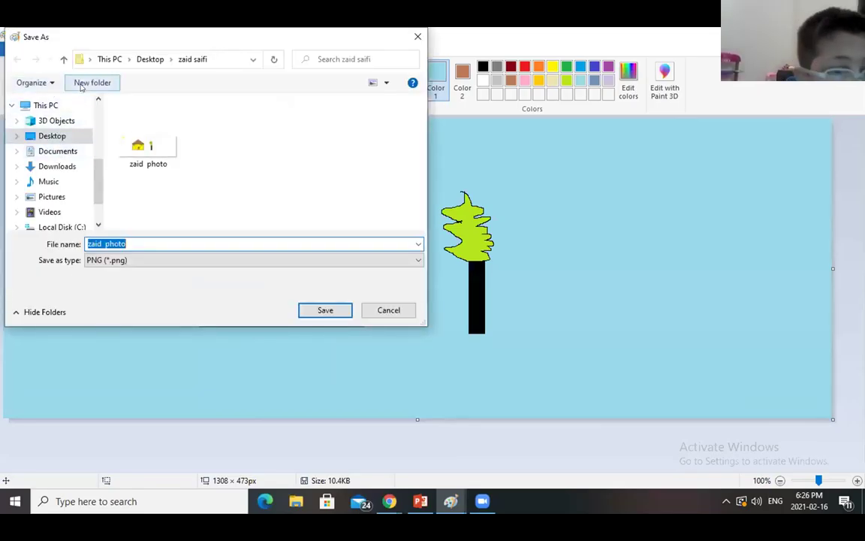
click(97, 99)
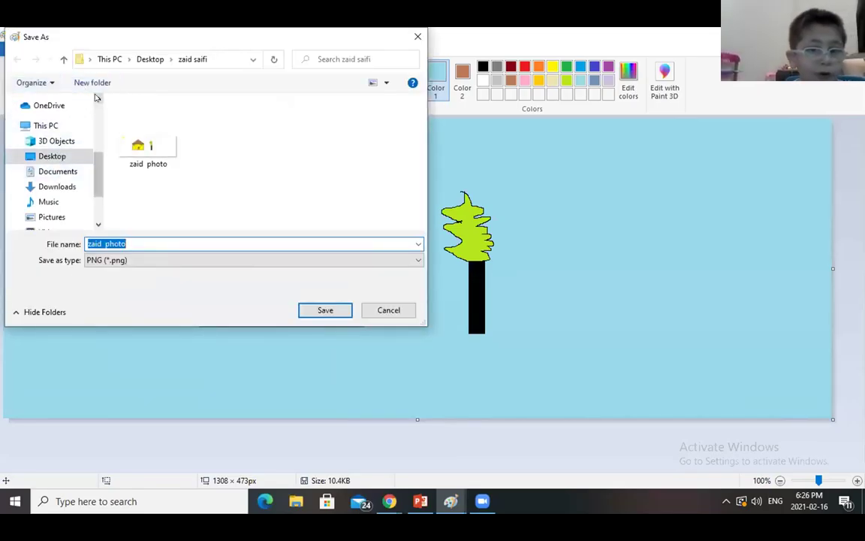
click(96, 98)
click(97, 98)
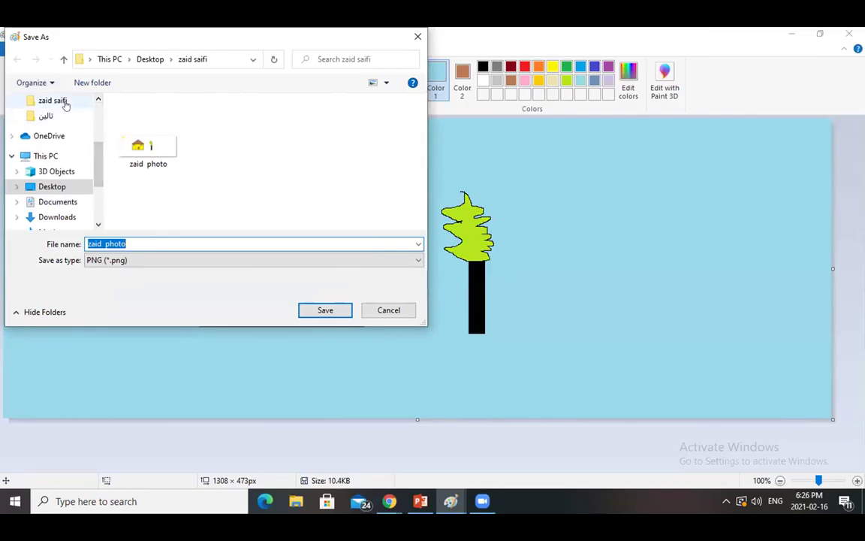
click(65, 105)
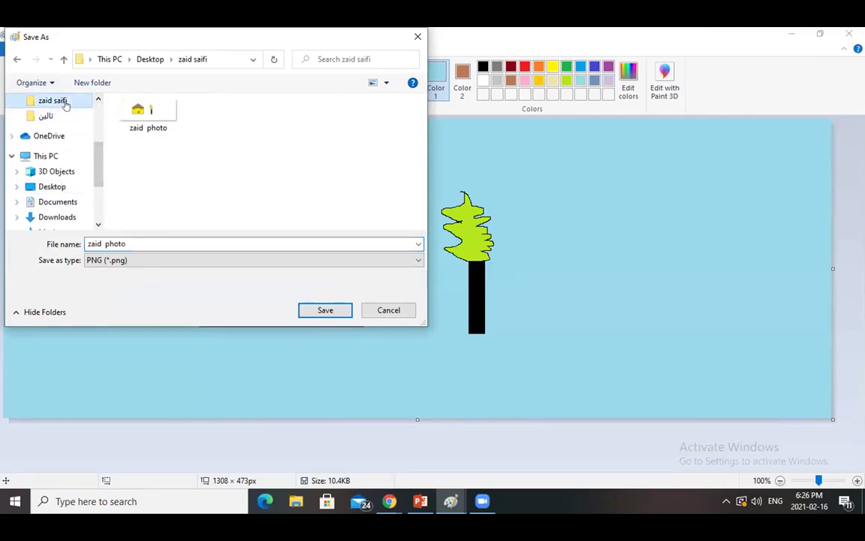
click(142, 240)
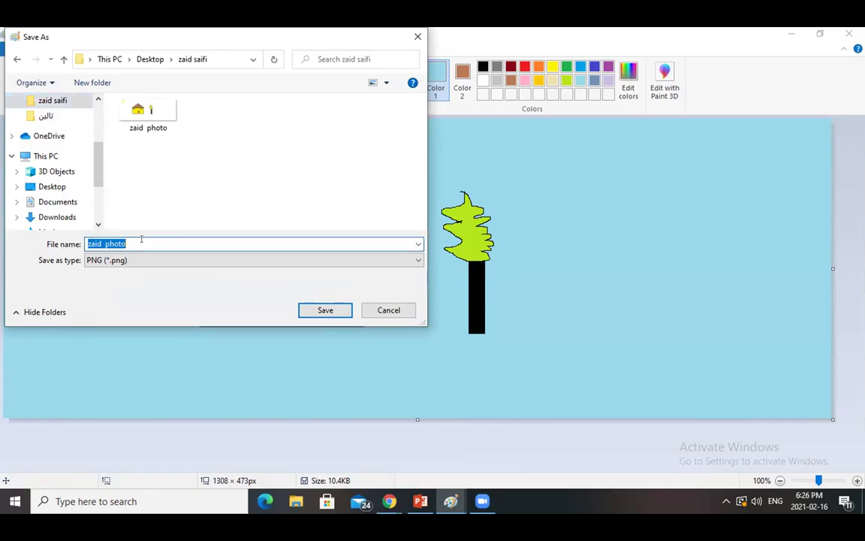
key(Return)
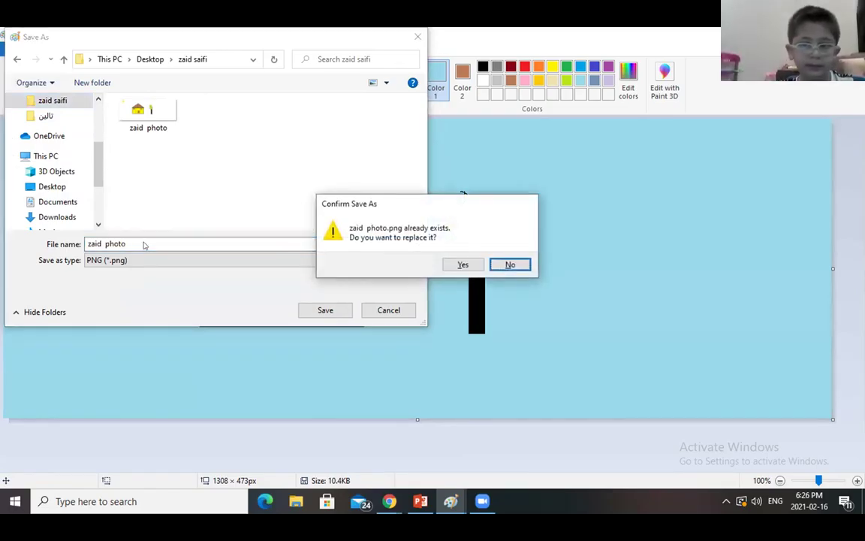
click(462, 265)
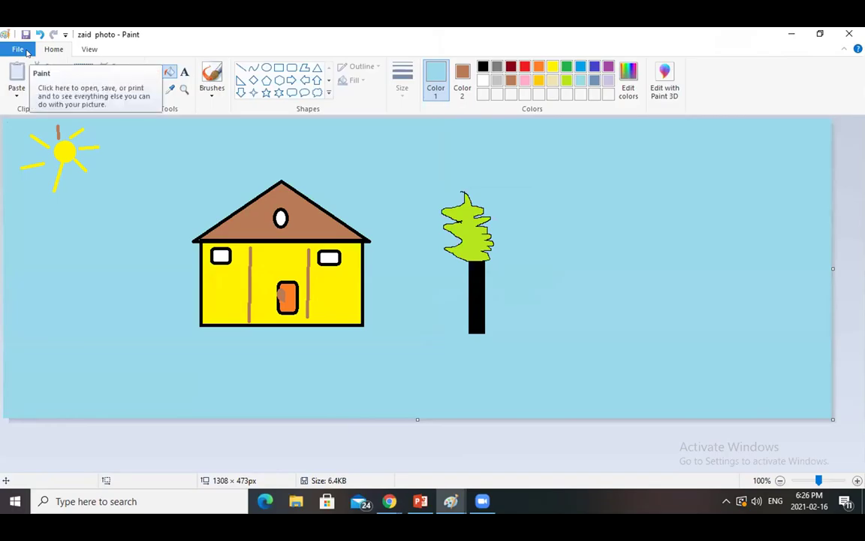
click(18, 49)
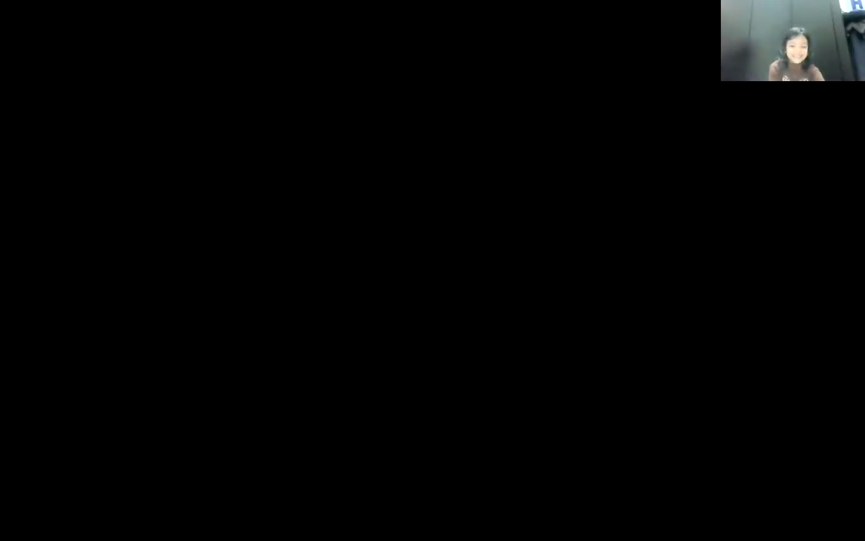